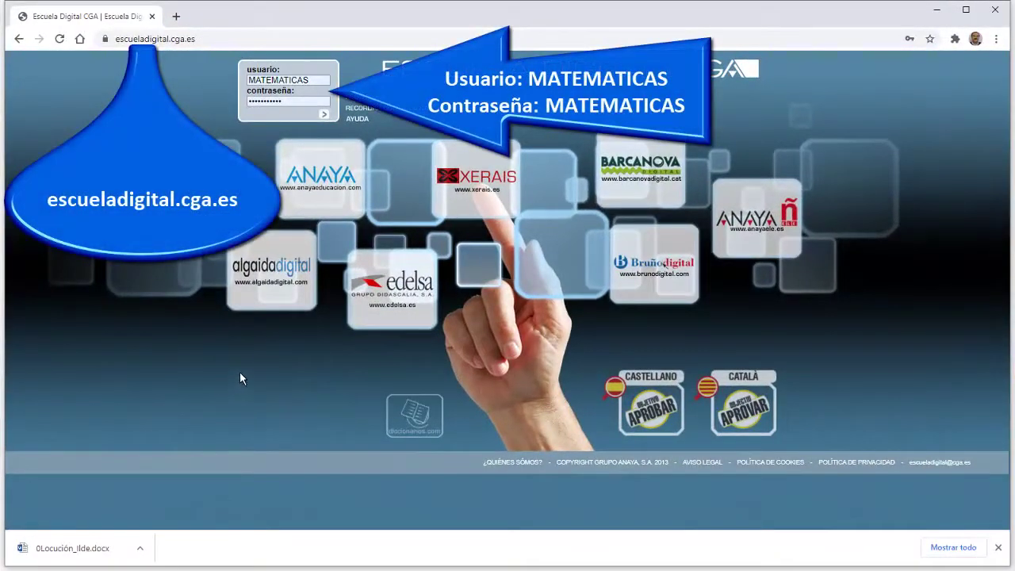
Step: Log in and open Matemáticas Académicas 3 ESO at the Ecuaciones first-degree equations pages
click(325, 118)
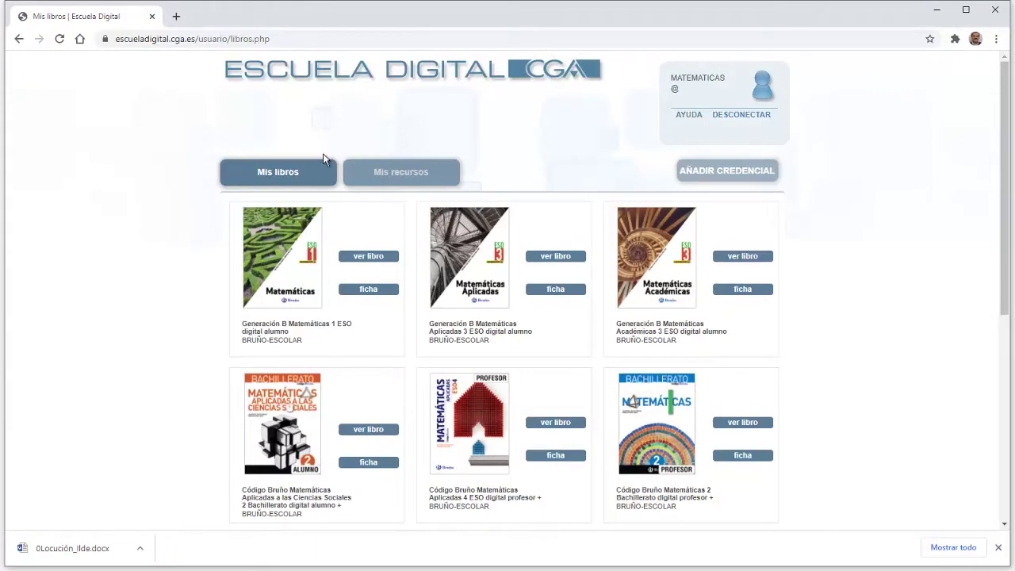
click(742, 257)
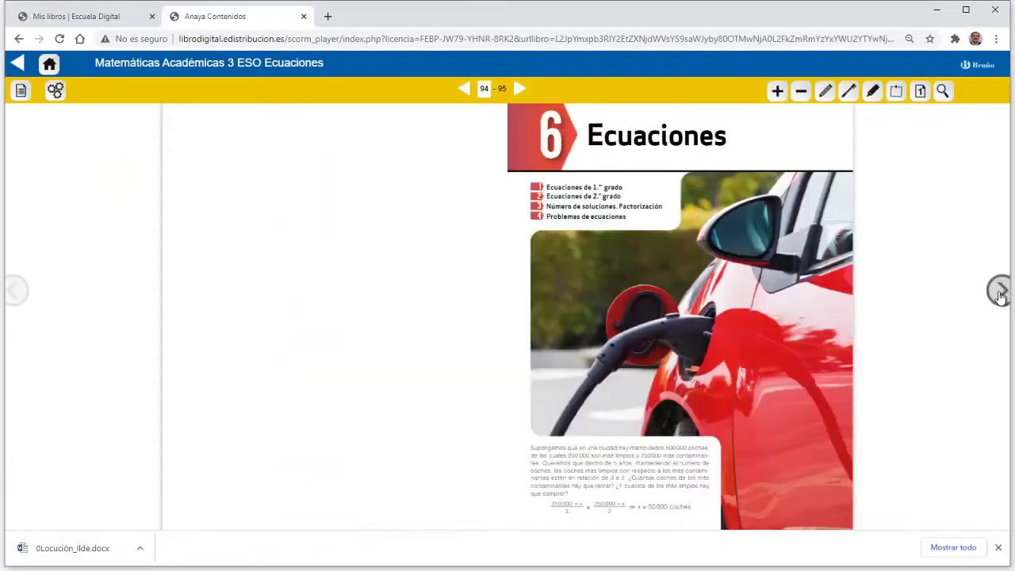
click(998, 291)
click(999, 291)
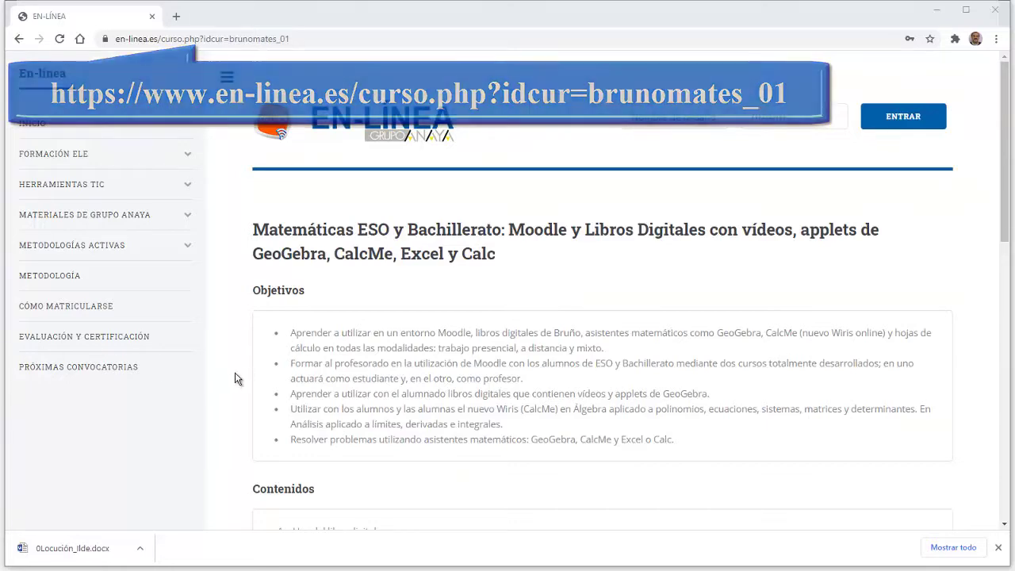
Step: Scroll past Contenidos and start enrolling with MATRICULARME in Matemáticas ESO y Bachillerato
scroll(235, 379, down, 2)
scroll(235, 379, down, 2)
scroll(235, 379, down, 1)
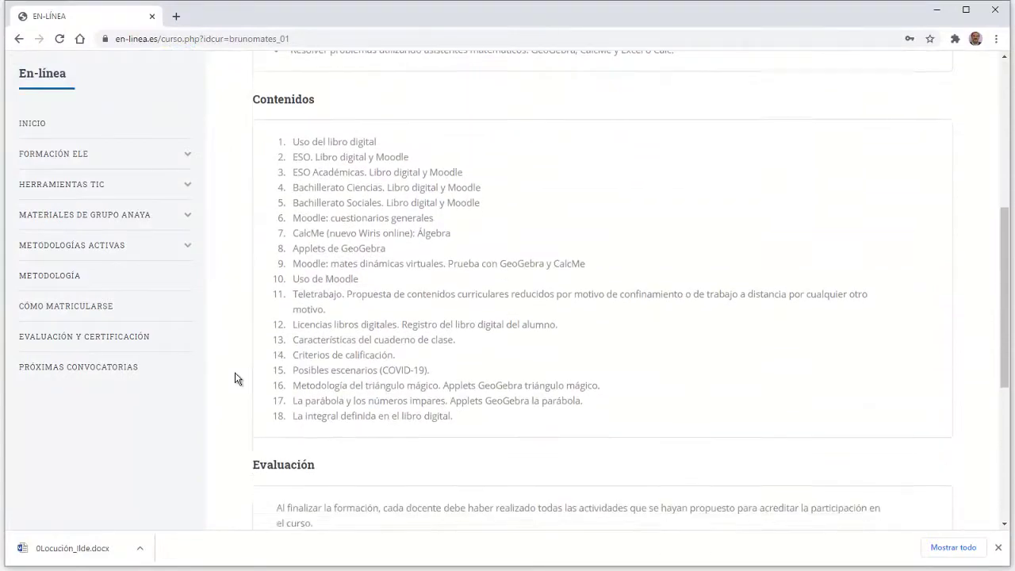
scroll(234, 379, down, 2)
scroll(234, 379, down, 1)
scroll(235, 379, down, 2)
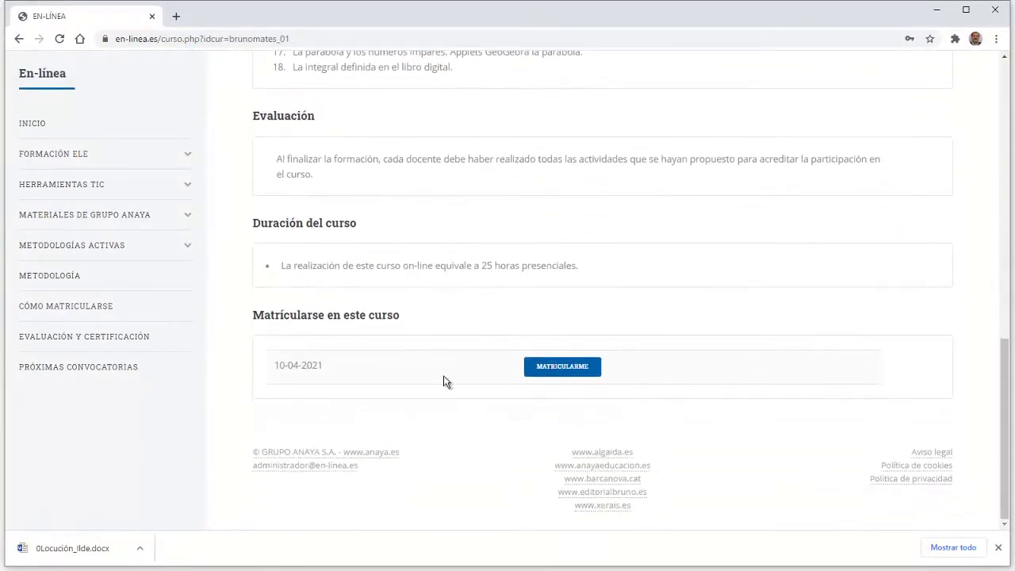
click(551, 369)
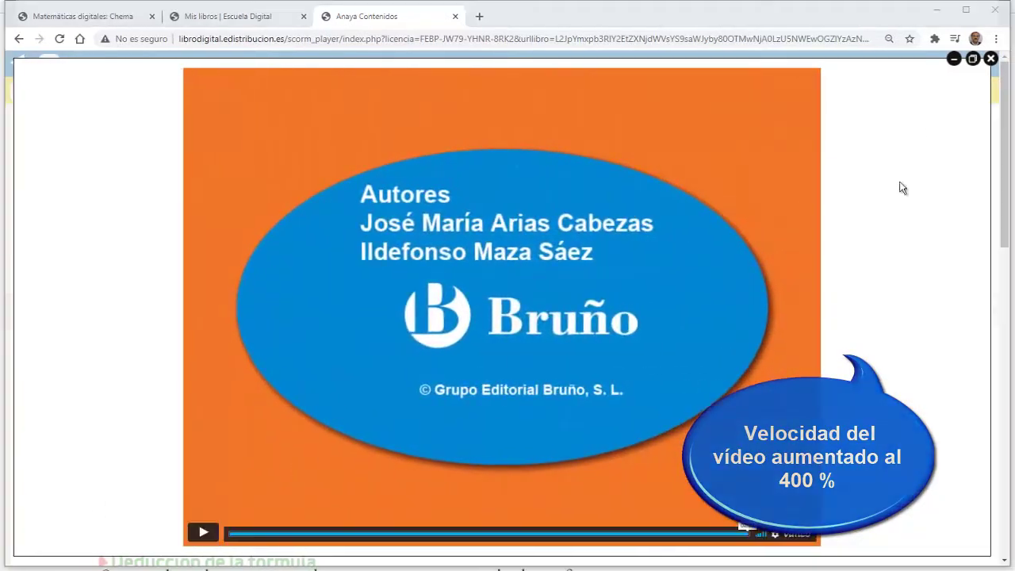
Step: Close the video and replace the GeoGebra P(x) polynomial with x^2+2x-3
click(995, 58)
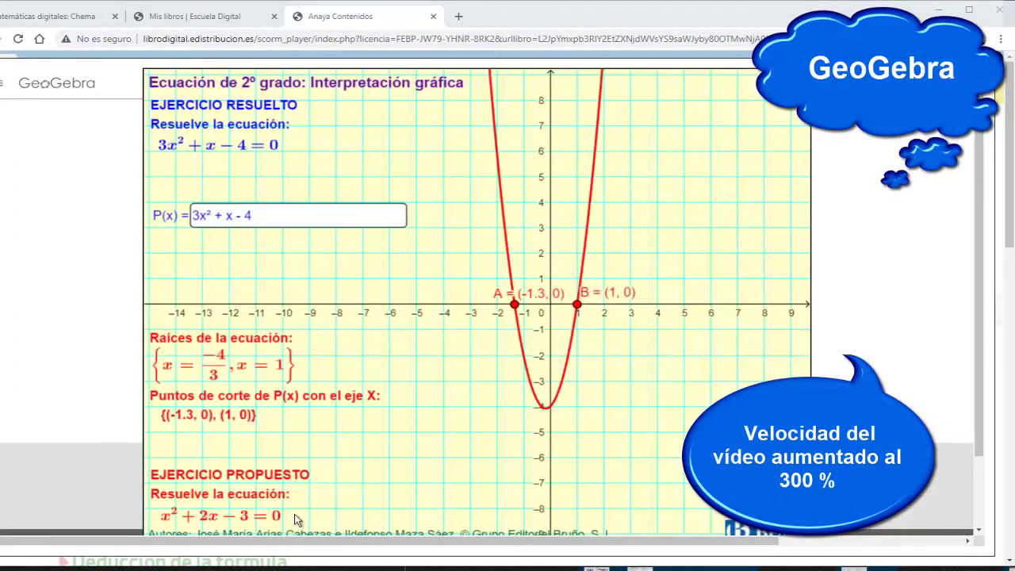
click(273, 215)
drag(274, 216, 188, 214)
key(BackSpace)
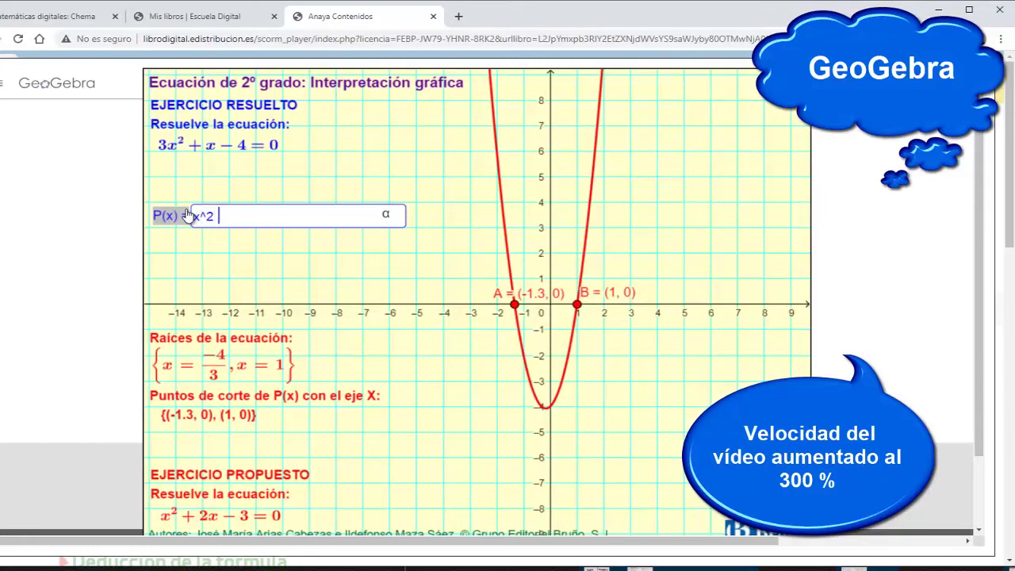
key(Return)
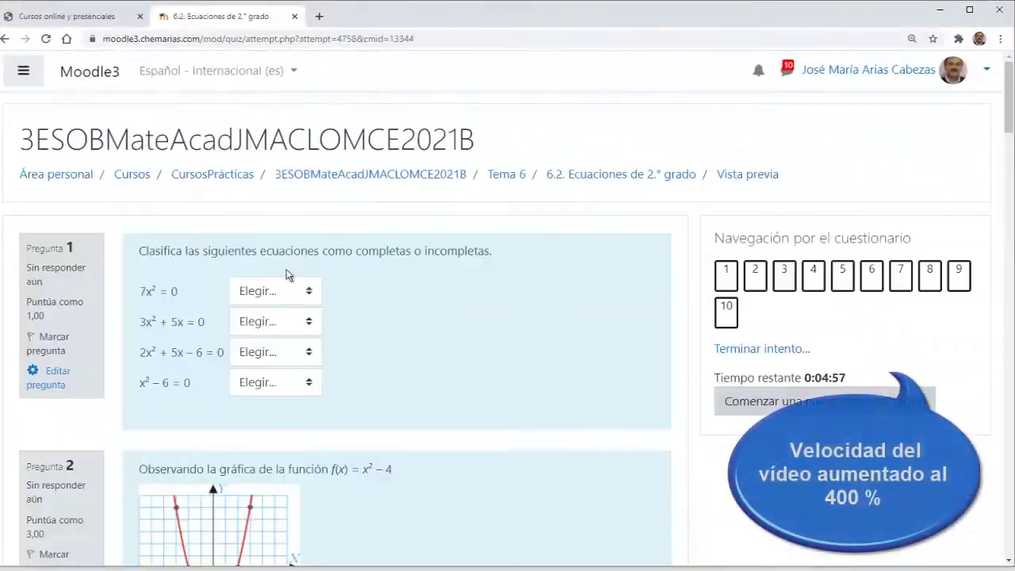
Step: Classify 7x² = 0 and 3x² + 5x = 0 as Incompleta; mark roots −2 and 2 of x² − 4
click(309, 290)
click(270, 340)
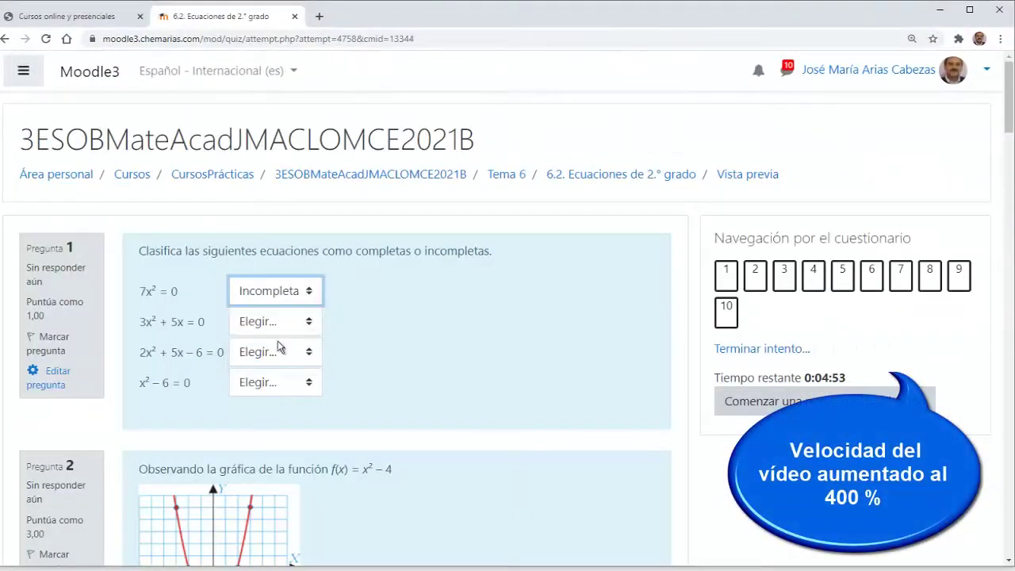
click(309, 321)
click(280, 372)
scroll(190, 317, down, 4)
click(148, 445)
click(149, 495)
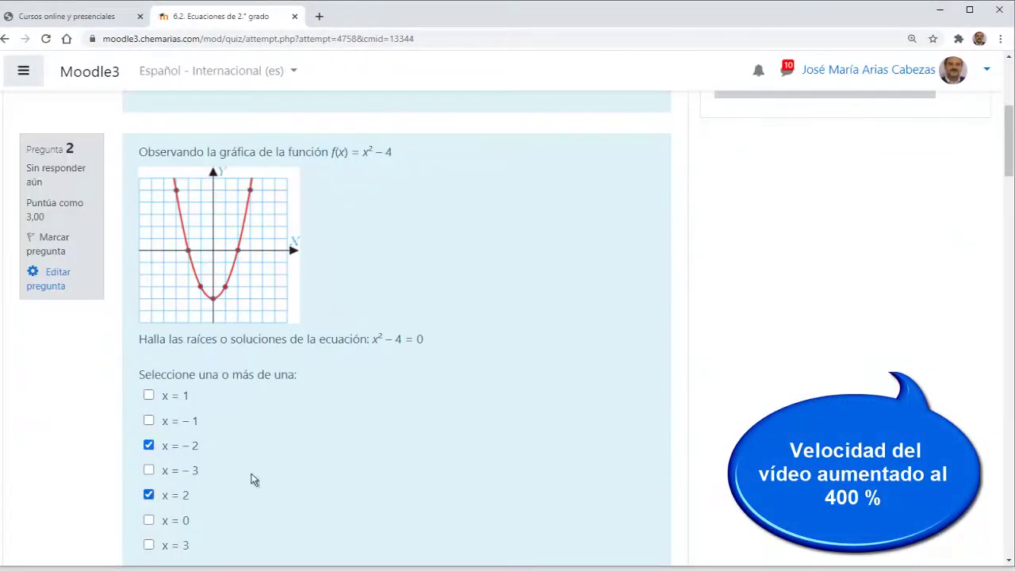
Step: Answer question 5: product of 2x and 2x + 2, Halla los dos números, 2x(2x + 2) = 224
scroll(354, 436, down, 5)
scroll(277, 425, down, 1)
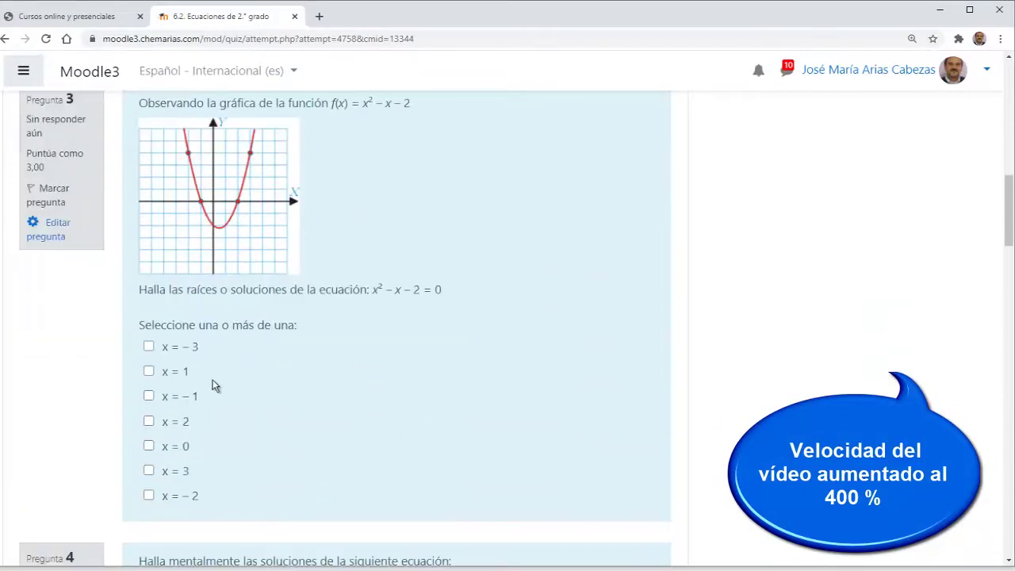
scroll(333, 270, down, 8)
click(333, 272)
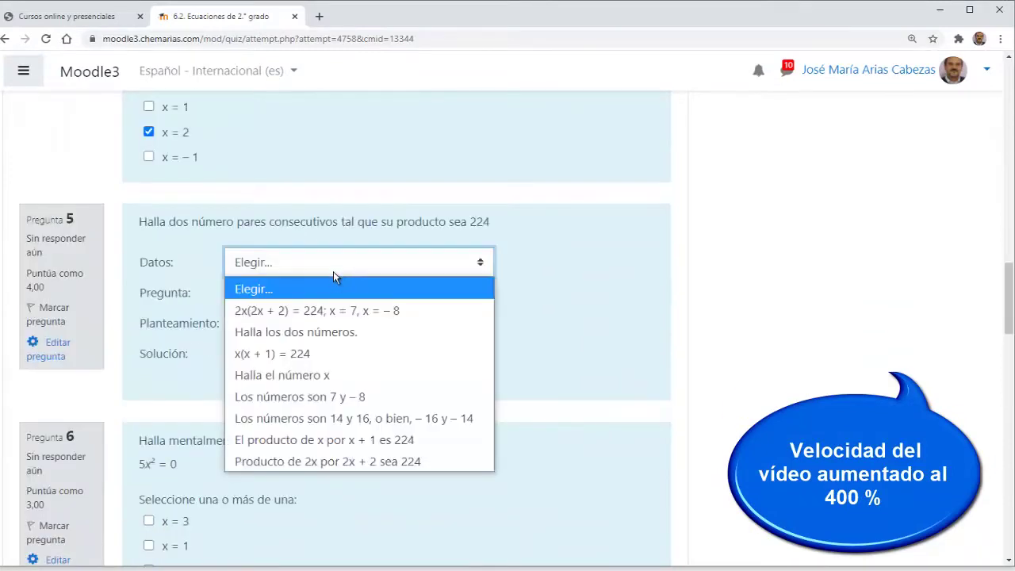
click(323, 460)
click(323, 295)
click(324, 361)
click(317, 324)
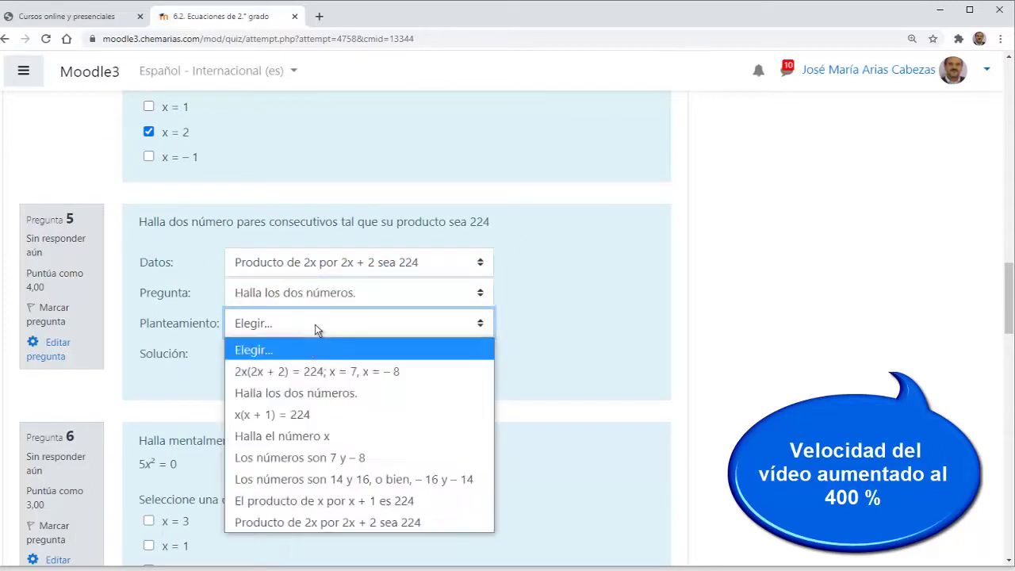
click(317, 369)
click(309, 350)
Step: Mark x = −2 as a root of x² + 2x, enter a = 5, b = −4, and submit
scroll(309, 392, down, 6)
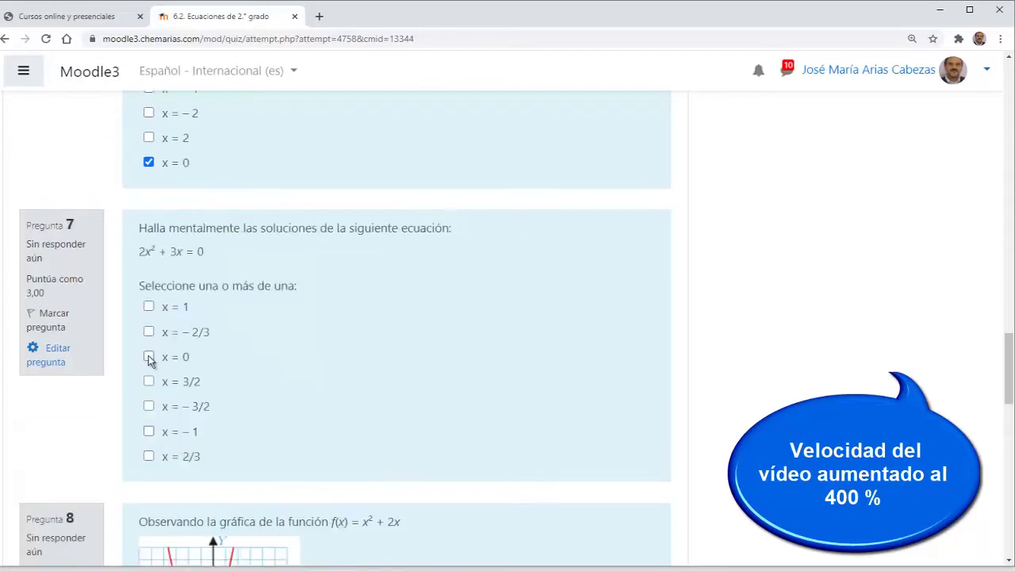
scroll(337, 394, down, 5)
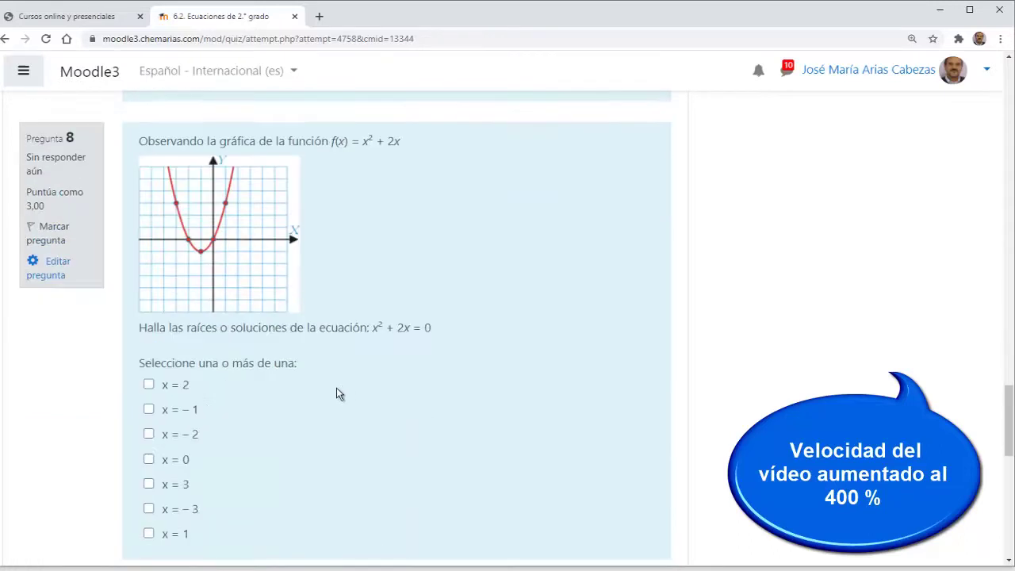
click(148, 434)
scroll(345, 433, down, 4)
scroll(276, 390, down, 4)
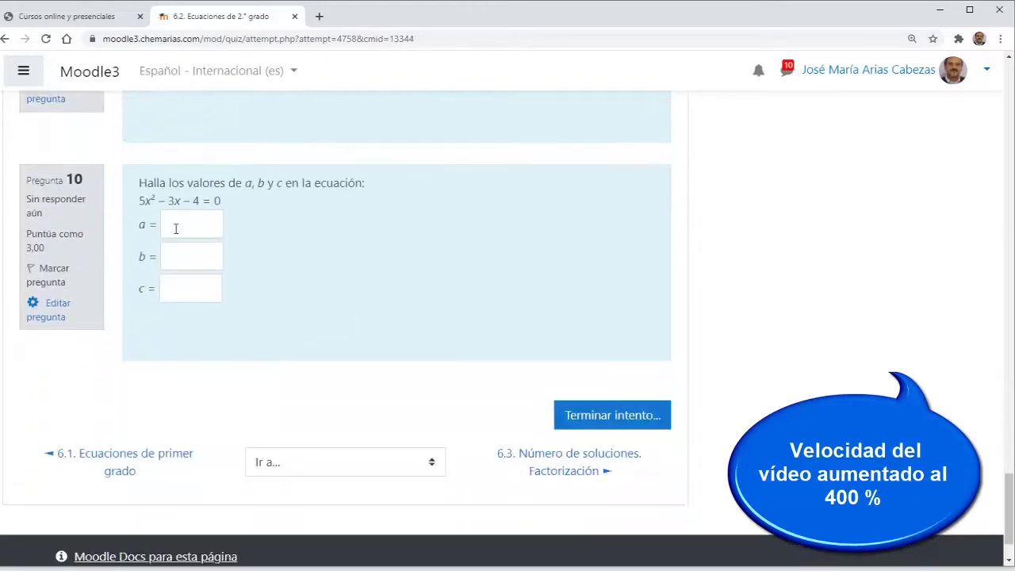
click(190, 226)
text(5)
key(Tab)
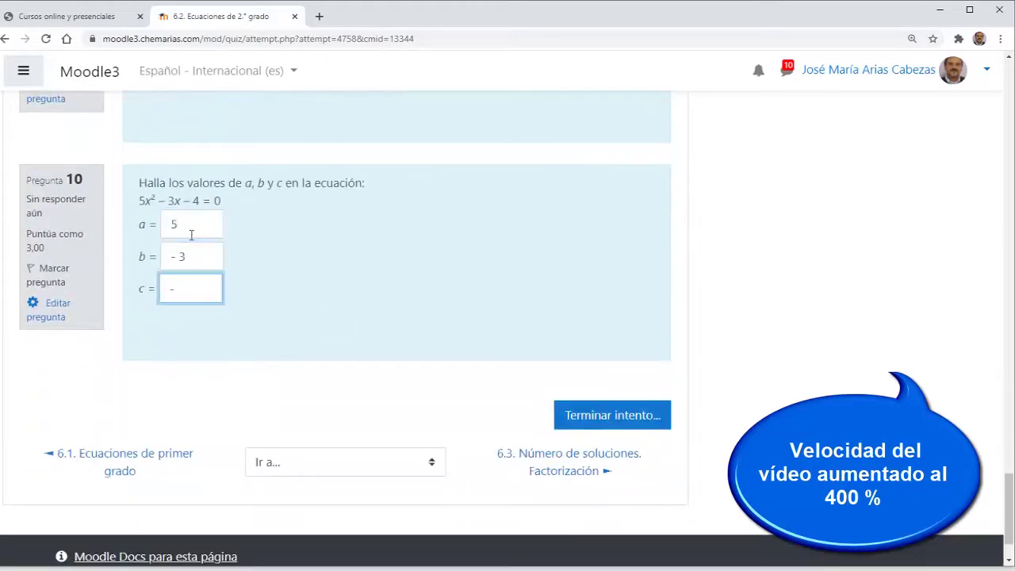
text(-4)
click(595, 416)
click(322, 335)
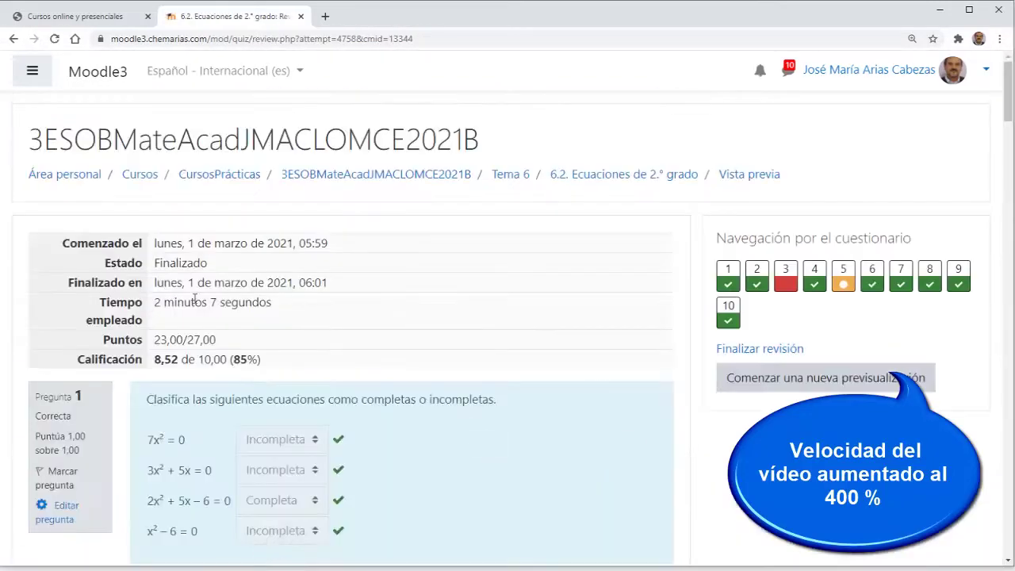
Step: Scroll through the graded review, select Finalizar revisión, and return to the course page
scroll(268, 376, down, 5)
scroll(381, 452, down, 5)
scroll(375, 421, down, 5)
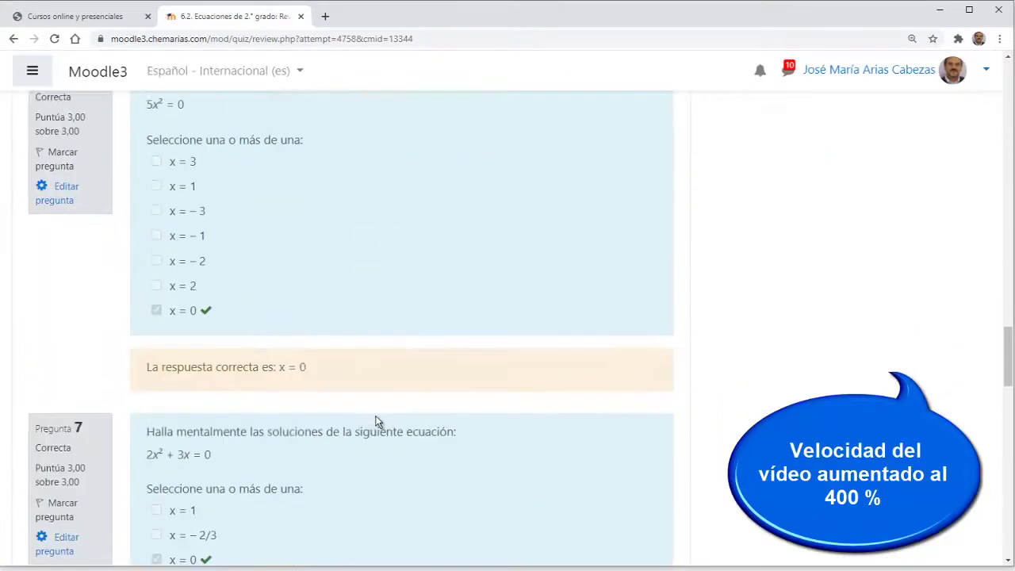
scroll(376, 421, down, 5)
scroll(369, 431, down, 10)
click(607, 338)
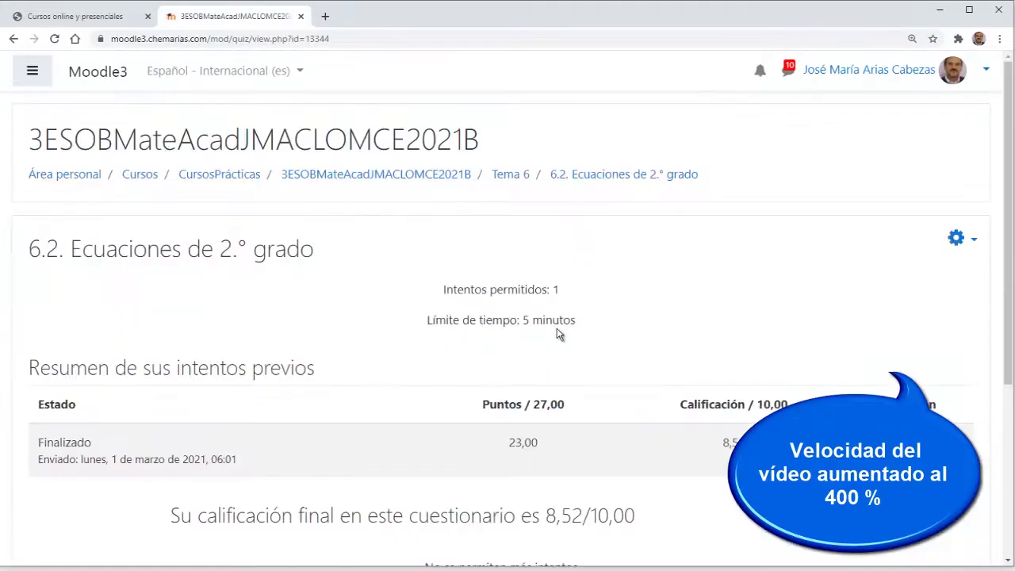
click(410, 181)
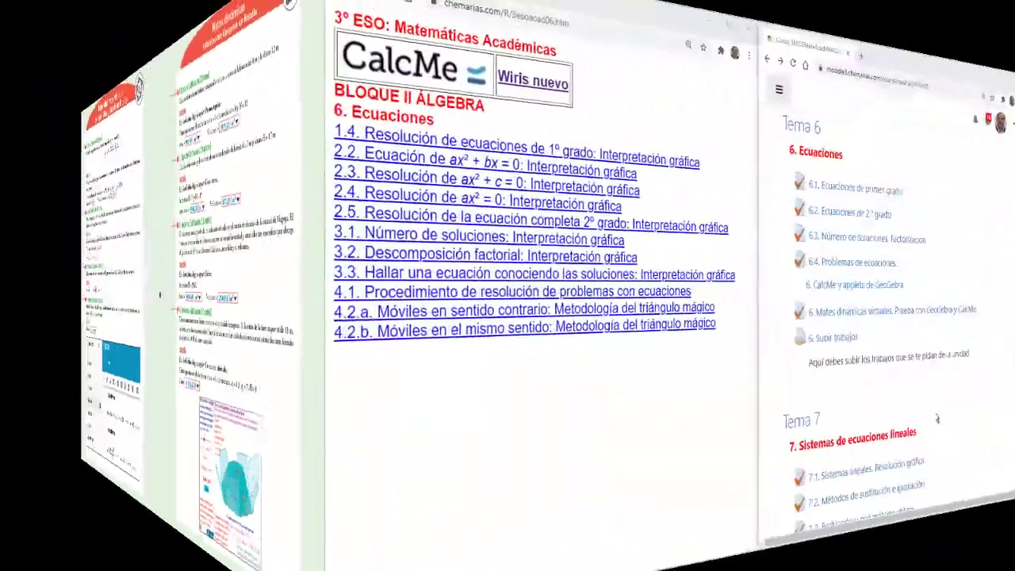
Step: Solve 79*5.4+7.8x=(9+x)7 in CalcMe and enter x = 158 in the quiz
click(675, 426)
click(576, 231)
text(79*5.4+7.8x=()
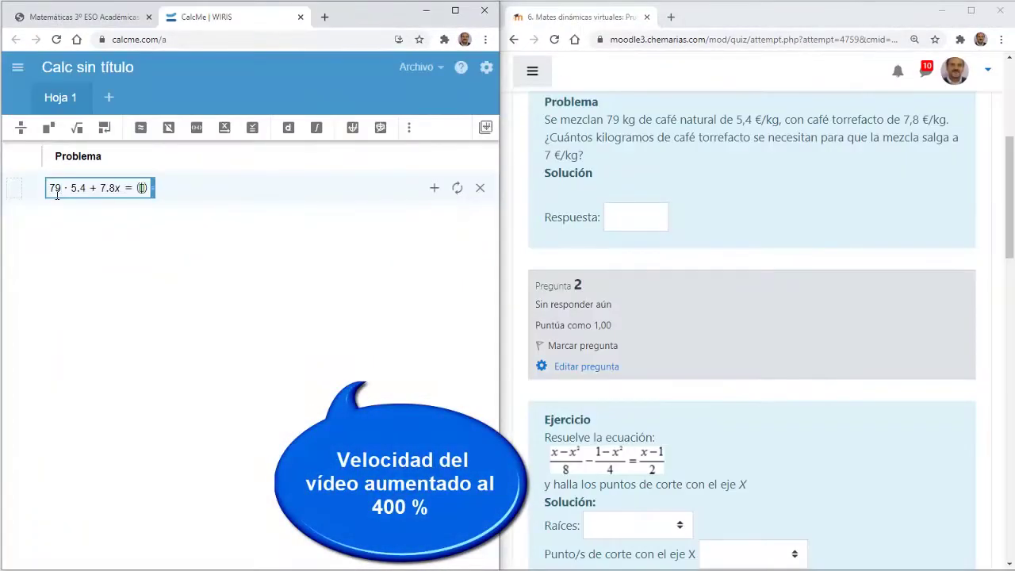
text(9+x)7)
key(Return)
click(635, 217)
text(158)
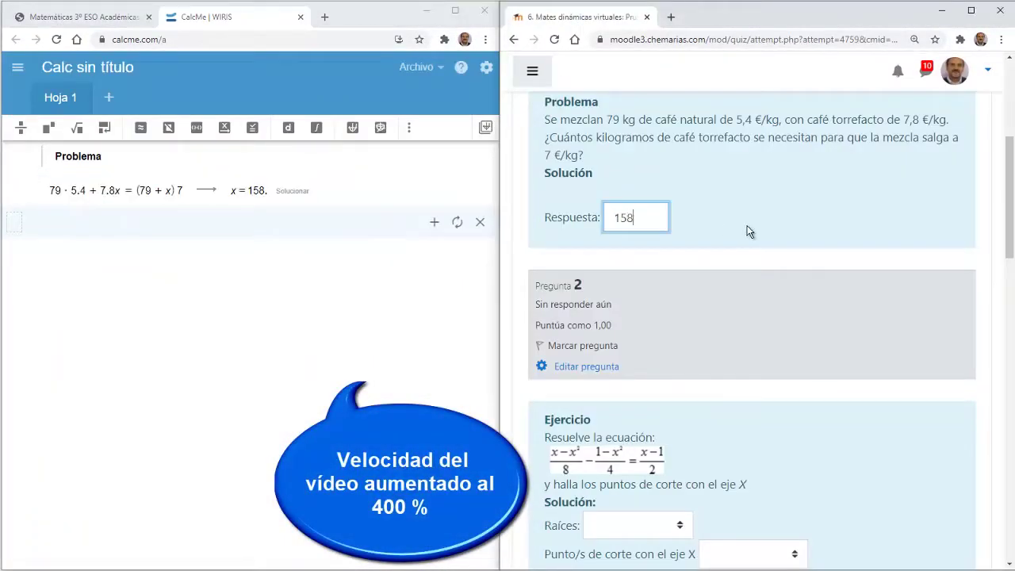
Step: Enter x^2-3x-10 in the GeoGebra factorisation applet and choose the factorisation and X-axis crossing answers
scroll(713, 350, down, 1)
click(136, 292)
click(93, 245)
text(x^2-3x-10)
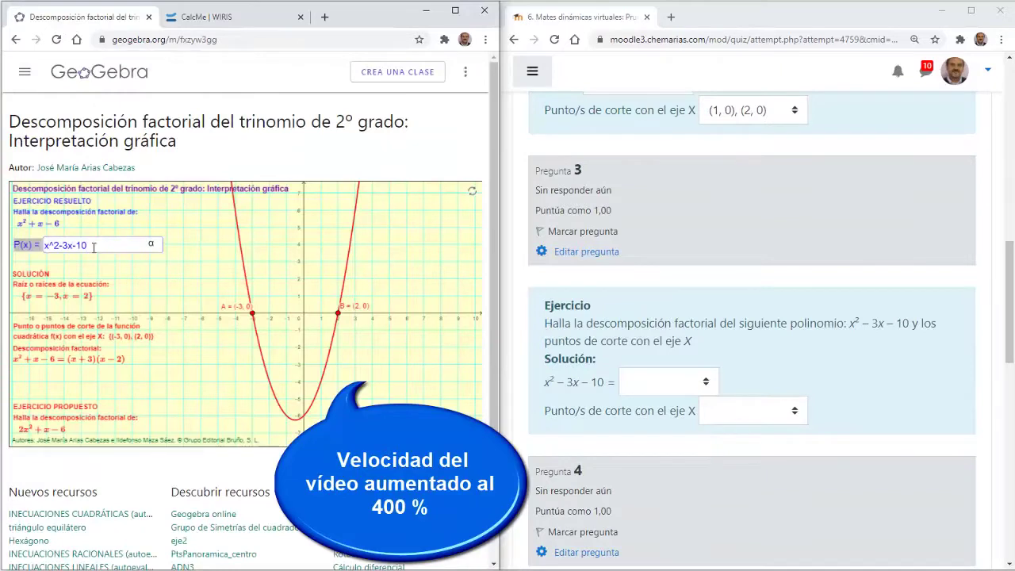
click(668, 381)
click(680, 451)
Step: Solve 100t=30+85t in CalcMe and fill in the Tiempo and distance answers (170, 200)
click(753, 410)
click(205, 17)
text(100t=30+85t)
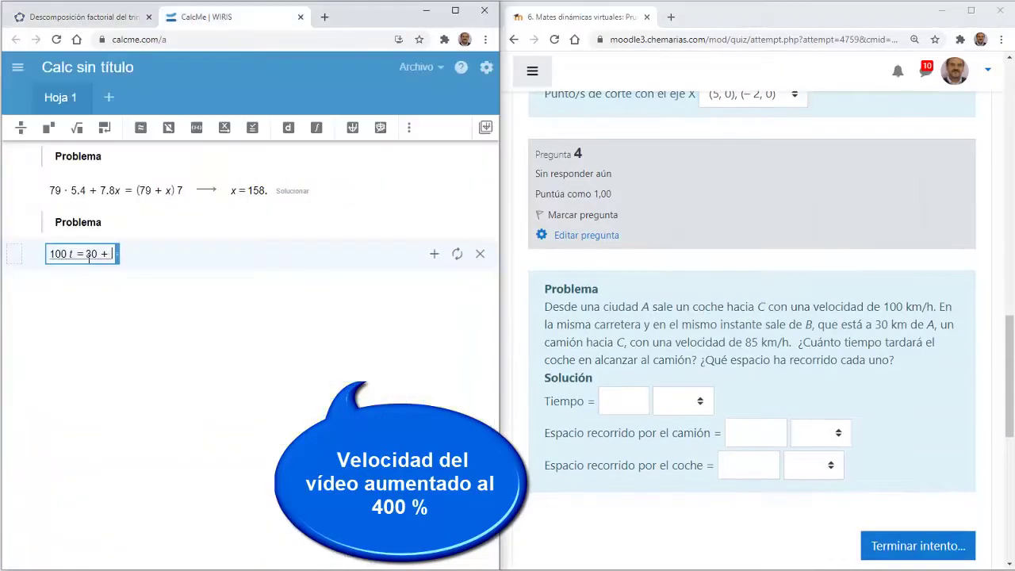
key(Return)
click(624, 401)
text(285*2)
click(755, 433)
text(170)
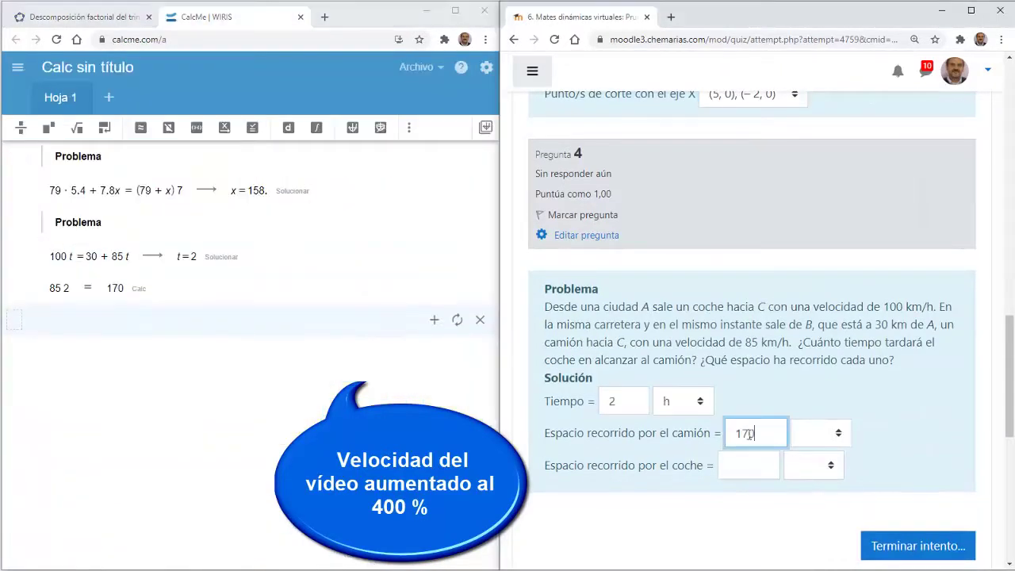
text(200)
Step: Finish the quiz attempt, scroll the results, and return to the course page
click(872, 553)
scroll(752, 318, down, 5)
scroll(752, 318, down, 5)
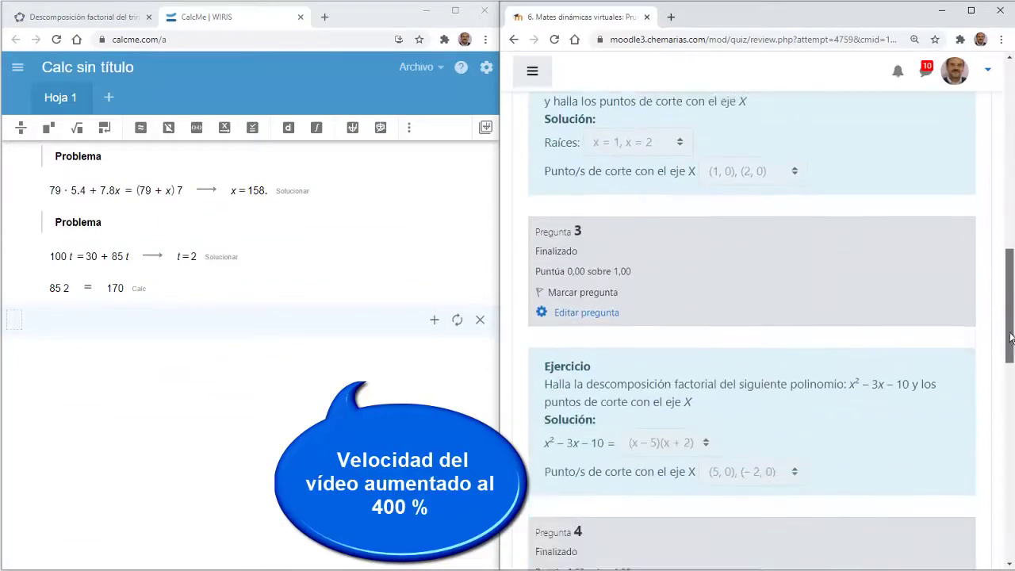
scroll(752, 317, down, 5)
drag(1009, 389, 1007, 270)
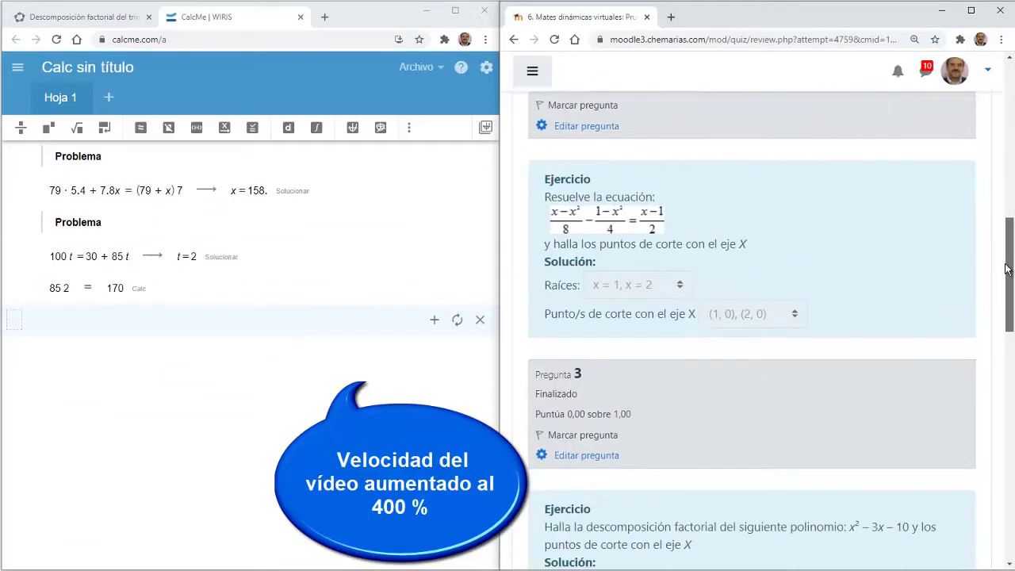
drag(1009, 256, 1004, 475)
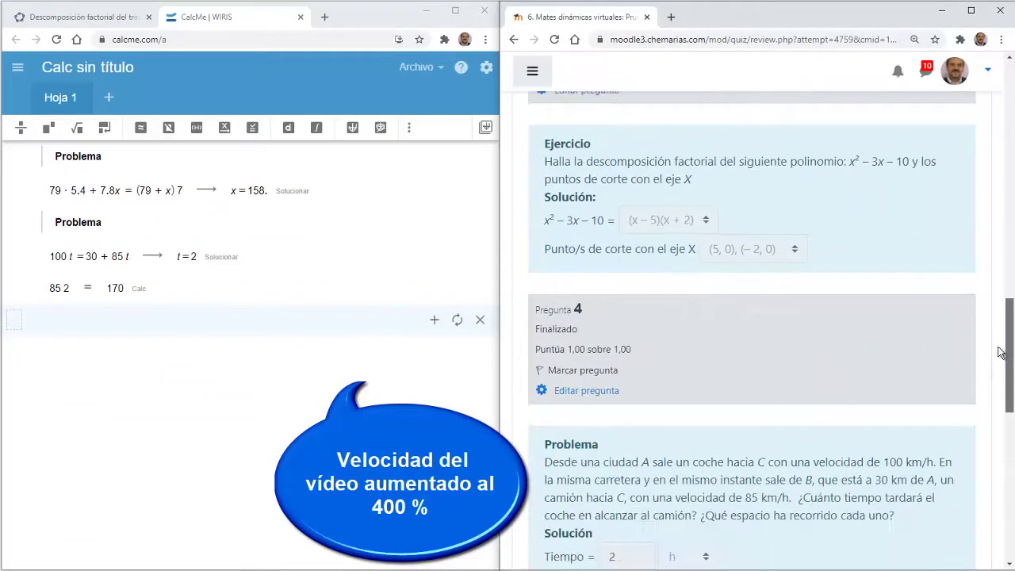
click(843, 176)
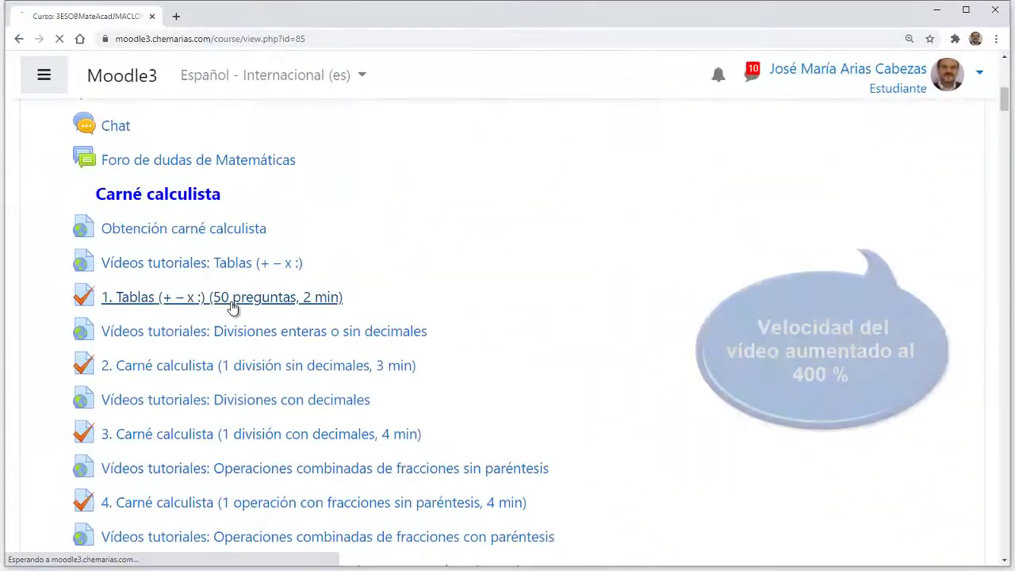
Step: Type the times-table answers (56, 8, 6, 108, 454, 8, 5, 9, 3, 2, 36), tabbing between fields
text(56)
key(Tab)
text(8)
key(Tab)
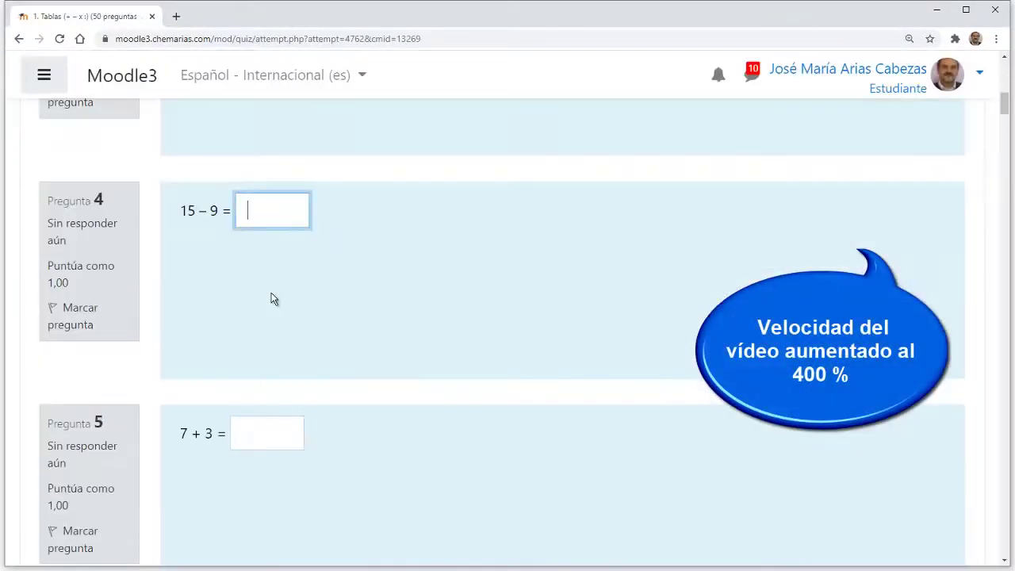
text(6)
key(Tab)
text(108)
key(Tab)
text(45)
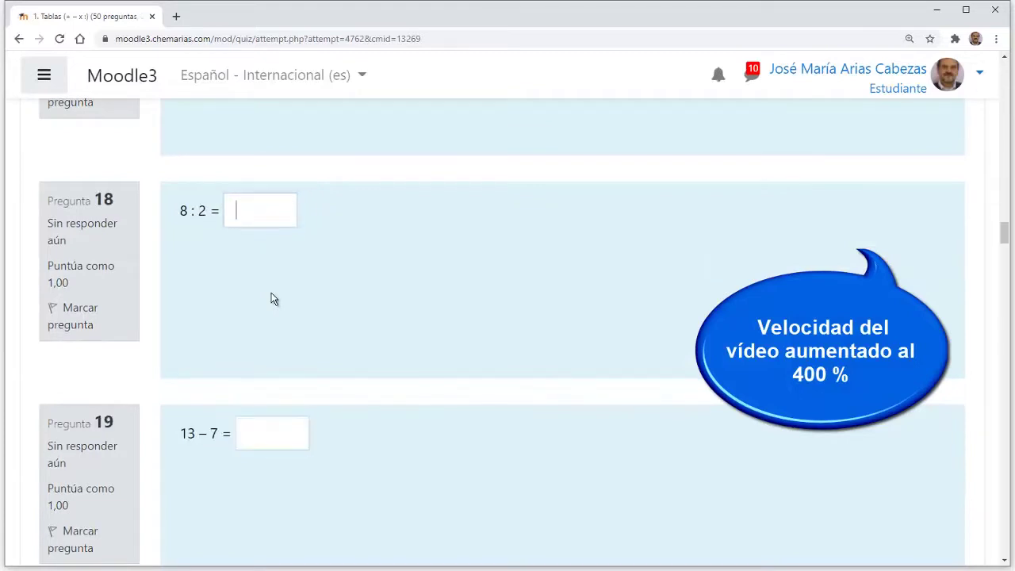
text(4)
key(Tab)
text(8)
key(Tab)
text(5)
key(Tab)
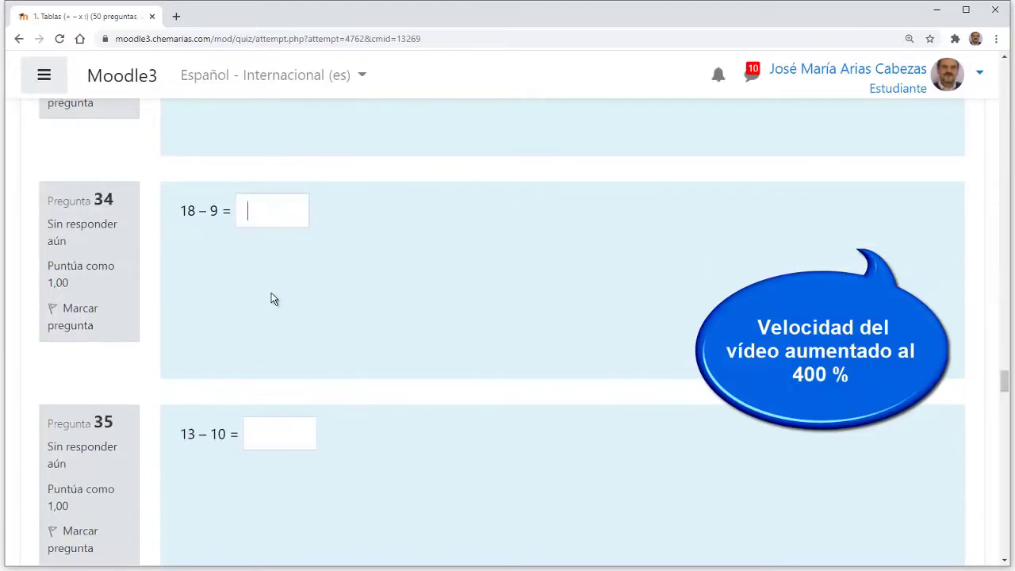
text(9)
key(Tab)
text(3)
key(Tab)
text(2)
key(Tab)
text(36)
Step: Finish the Tablas attempt, submit all answers, and confirm the submission
click(884, 441)
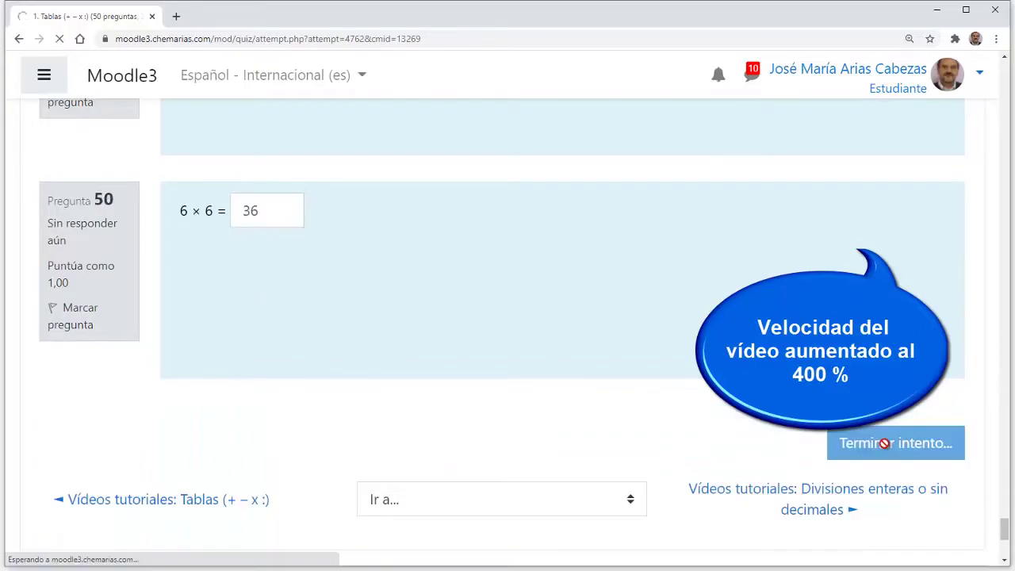
scroll(758, 444, down, 15)
click(500, 118)
click(476, 446)
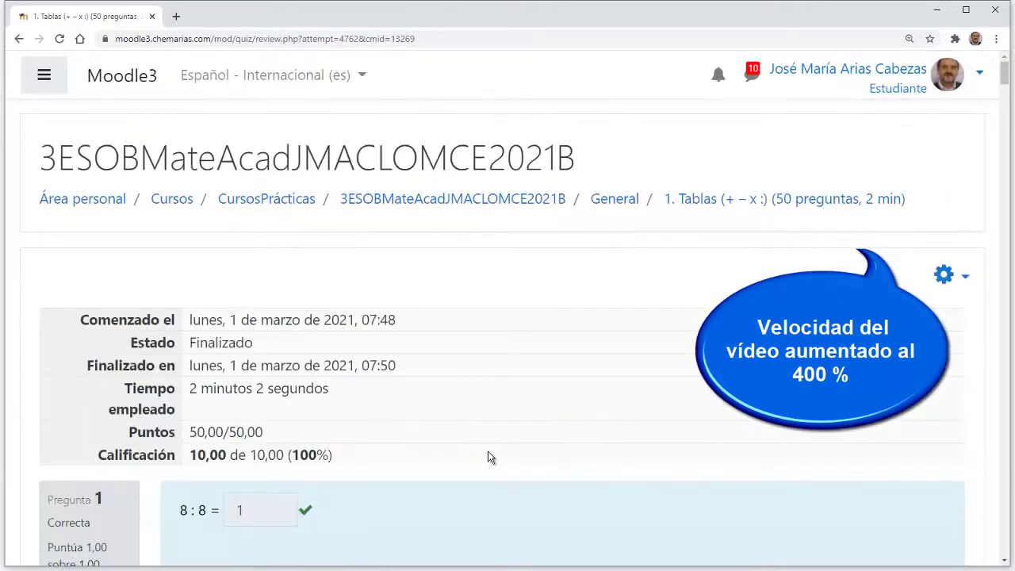
scroll(665, 449, down, 15)
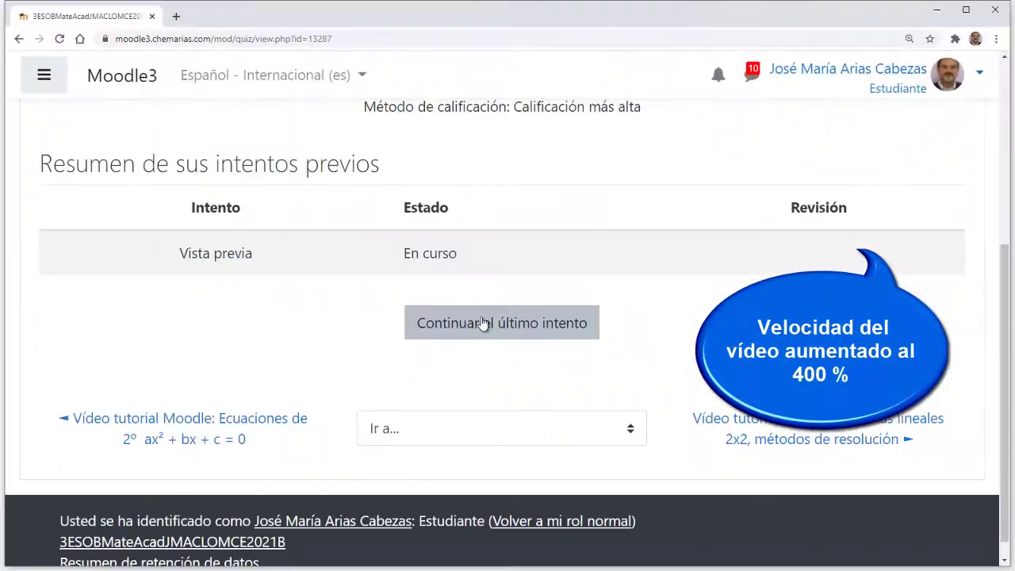
Step: Fill Pregunta 1's quadratic formula with 7, 40 and 27 and the simplified fraction
click(482, 323)
text(7)
click(347, 361)
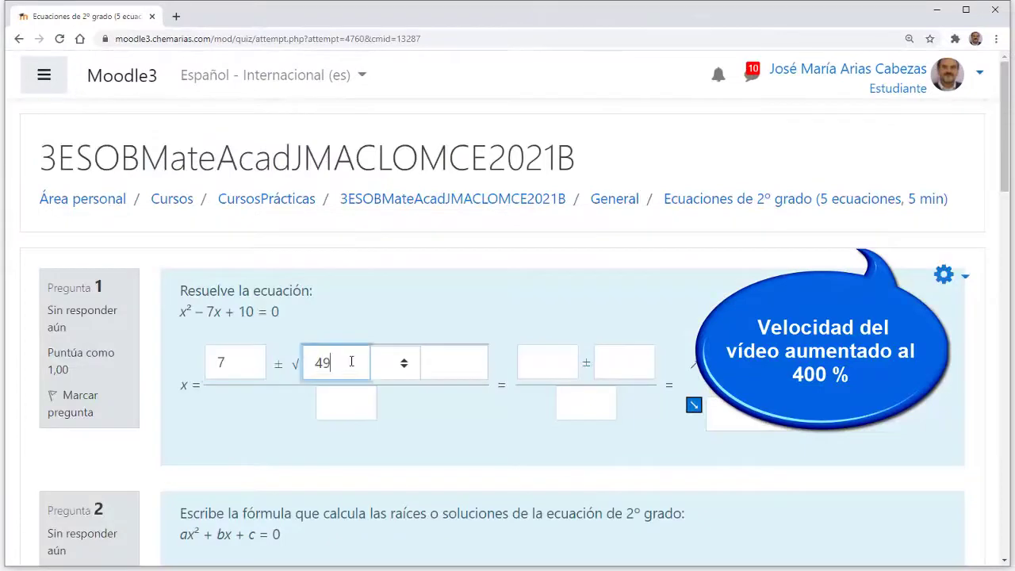
click(454, 362)
text(40)
click(345, 402)
text(27)
click(628, 359)
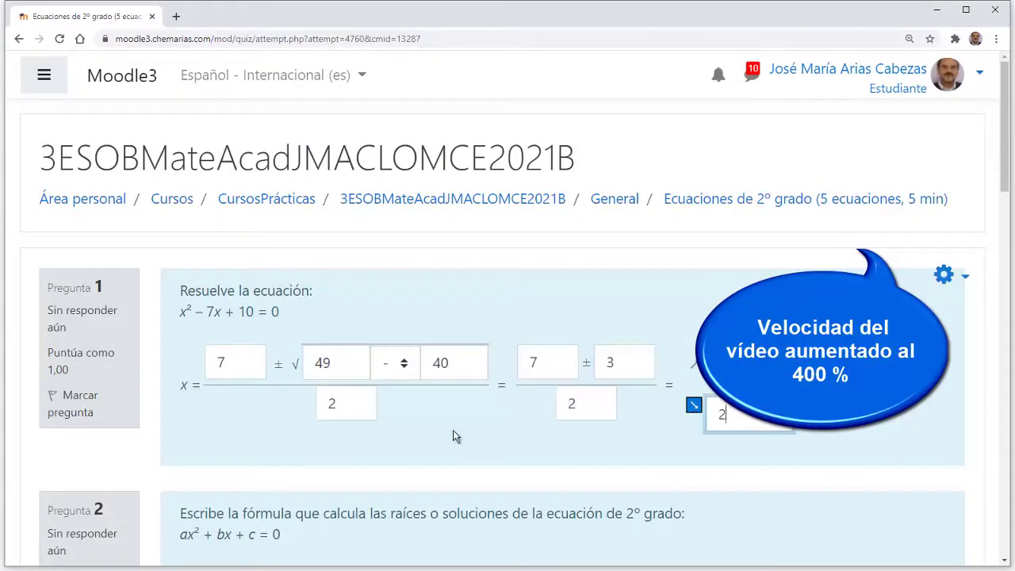
scroll(456, 436, down, 4)
Step: Build Pregunta 2's formula with ±, b² minus under the root, 2a, and solutions 6/5, 5/2
click(242, 271)
click(317, 269)
click(317, 333)
click(389, 268)
click(389, 317)
click(440, 269)
click(492, 267)
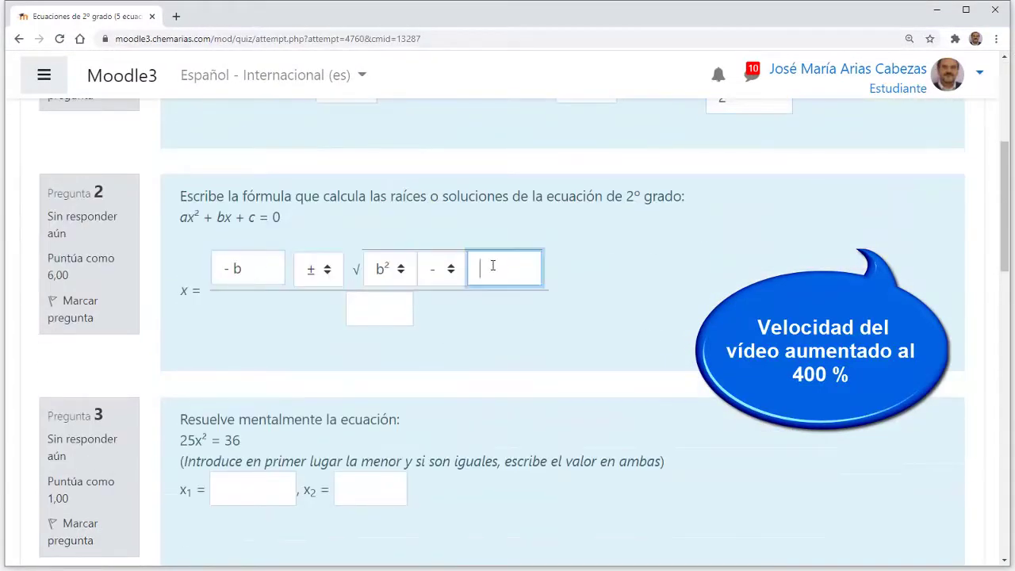
click(379, 308)
text(2a-6/5-5/2)
Step: Enter x1 = −40 for Pregunta 5, then finish, submit all and confirm
click(226, 463)
text(-4)
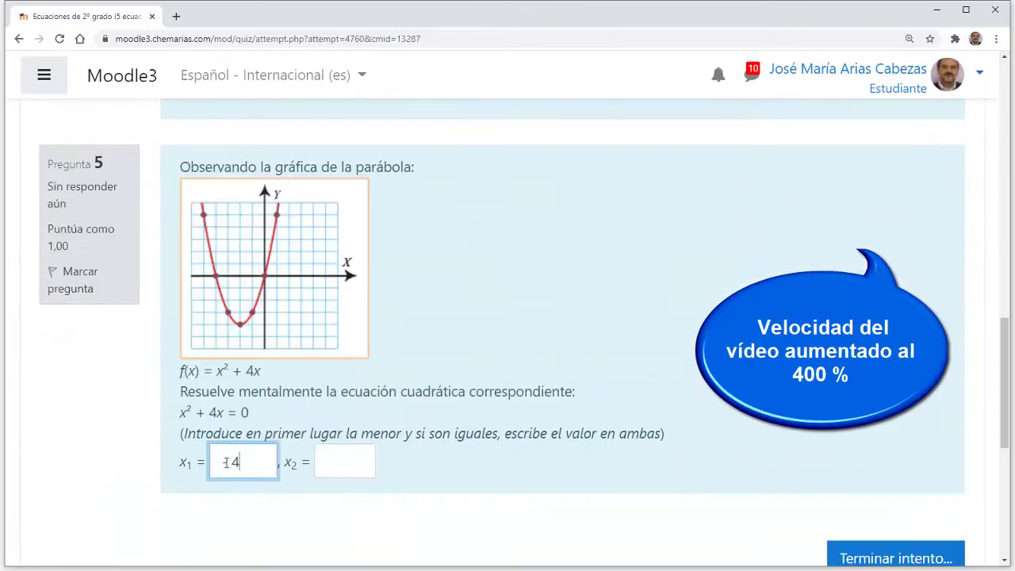
text(0)
click(896, 558)
scroll(671, 369, down, 5)
click(485, 478)
click(444, 447)
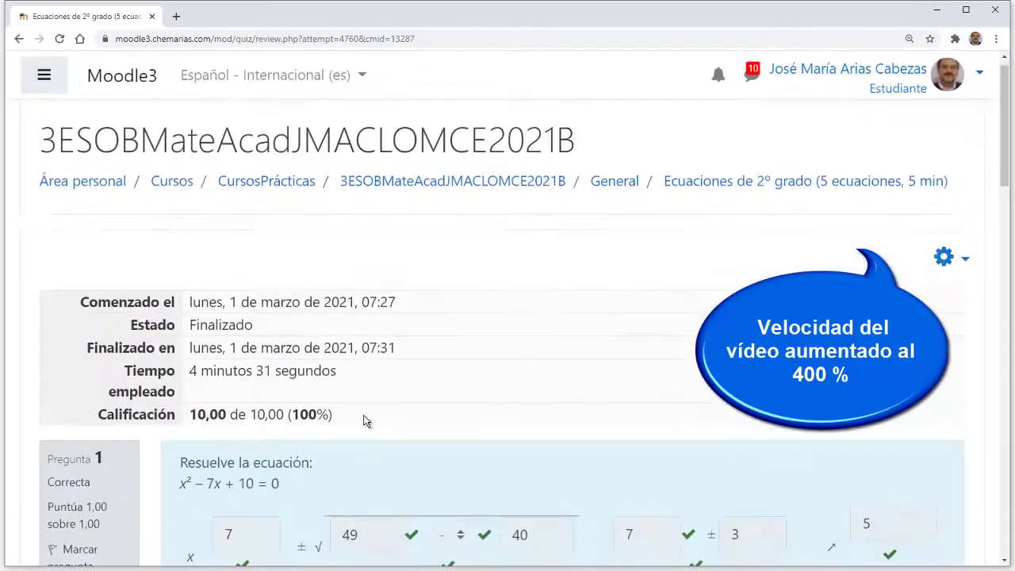
scroll(377, 409, down, 10)
scroll(376, 409, down, 8)
scroll(373, 414, down, 2)
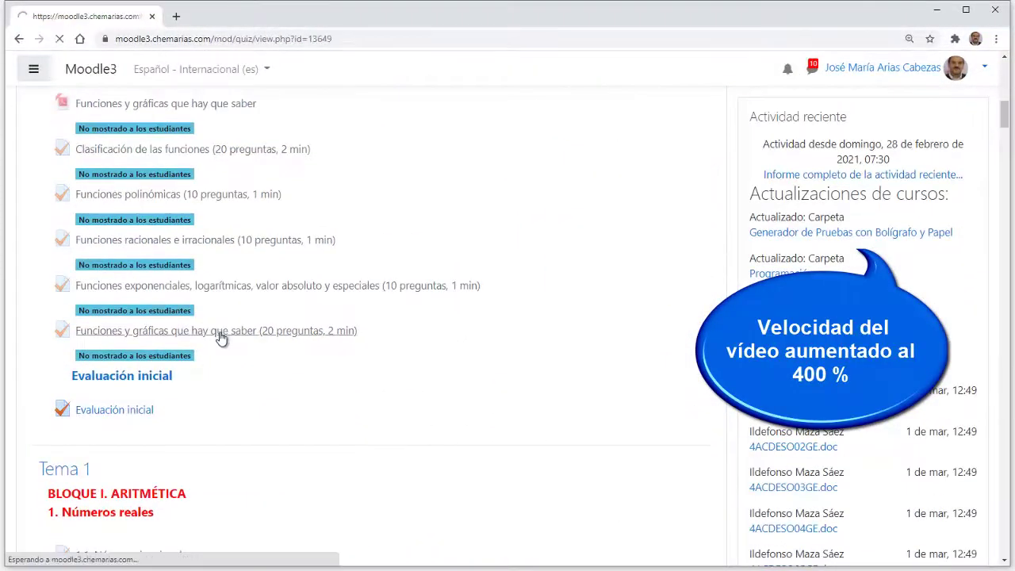
Step: Scroll through the graph-equation questions and pick the fourth answer for Pregunta 15
scroll(346, 431, down, 2)
scroll(203, 329, down, 4)
scroll(346, 408, down, 12)
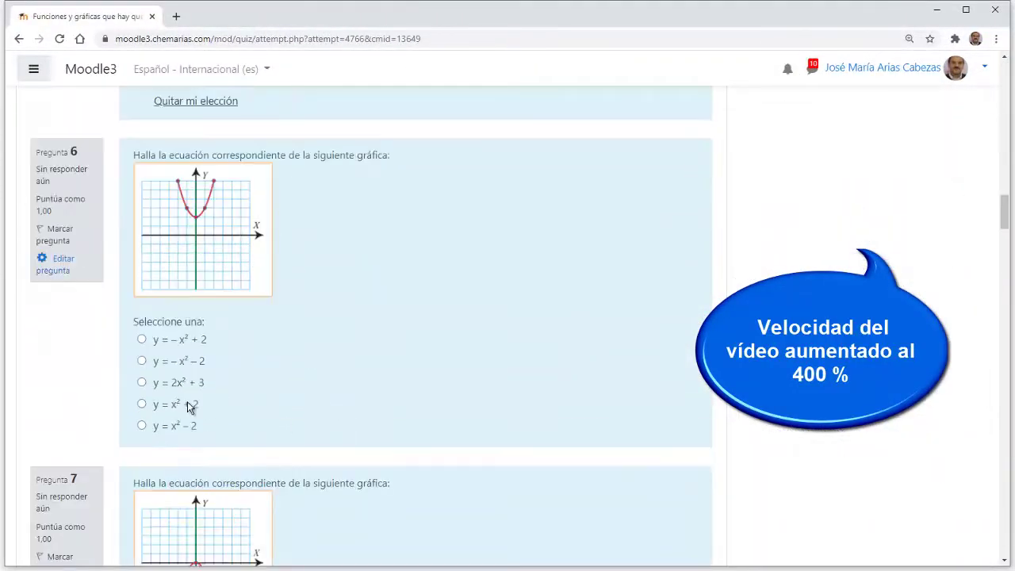
scroll(254, 401, down, 4)
scroll(315, 392, down, 4)
scroll(349, 412, down, 15)
scroll(333, 432, down, 6)
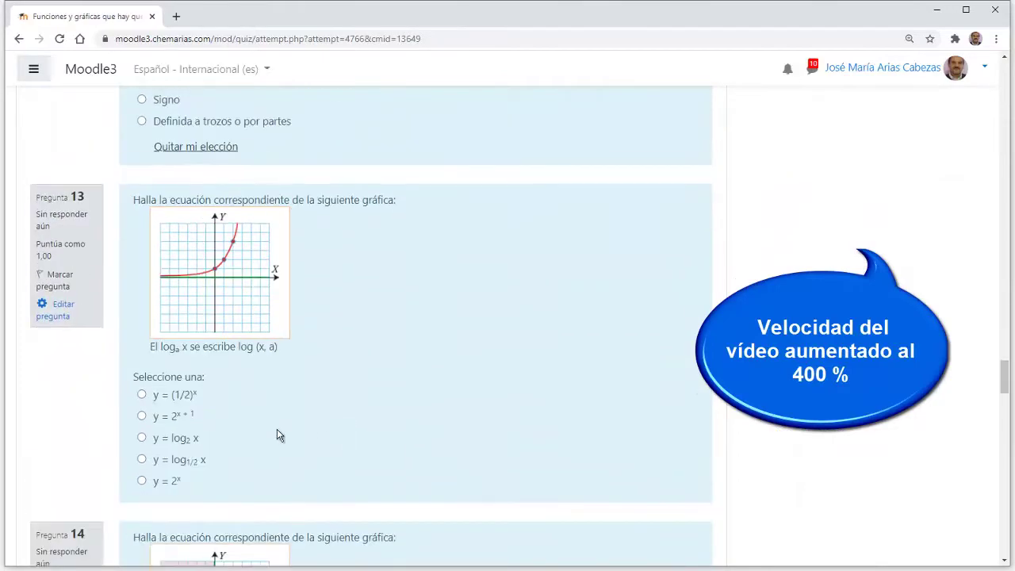
scroll(269, 424, down, 8)
click(184, 407)
scroll(325, 421, down, 15)
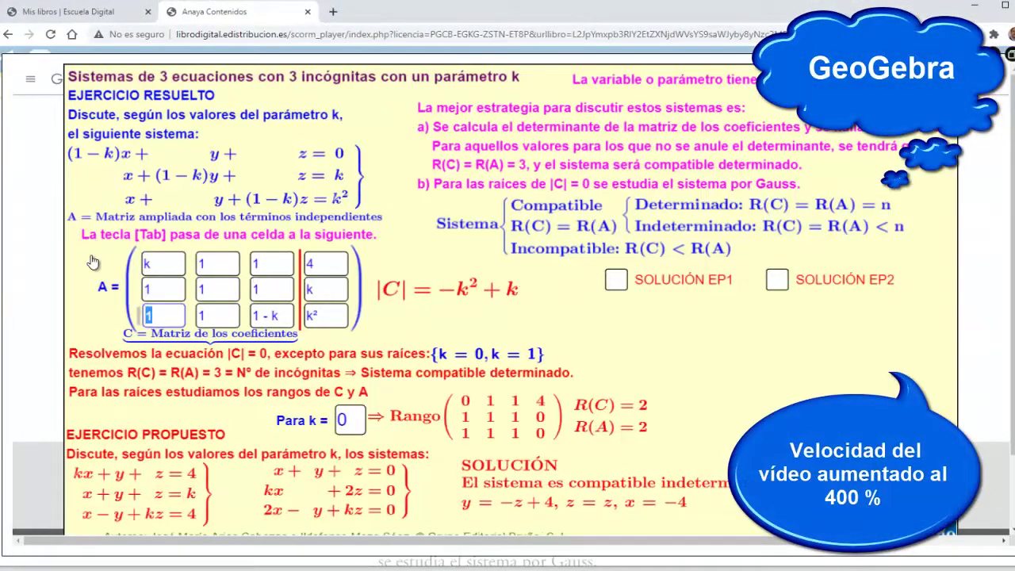
Step: Enter −1 and k in the matrix's bottom row, then classify the system for k = −1
key(Tab)
text(-1)
key(Tab)
text(k)
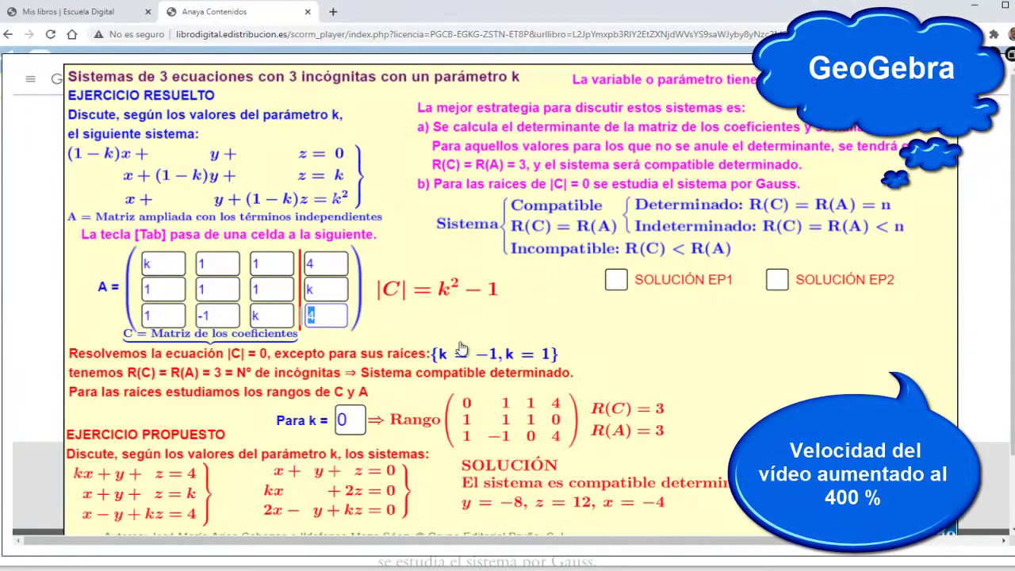
text(-1)
key(Return)
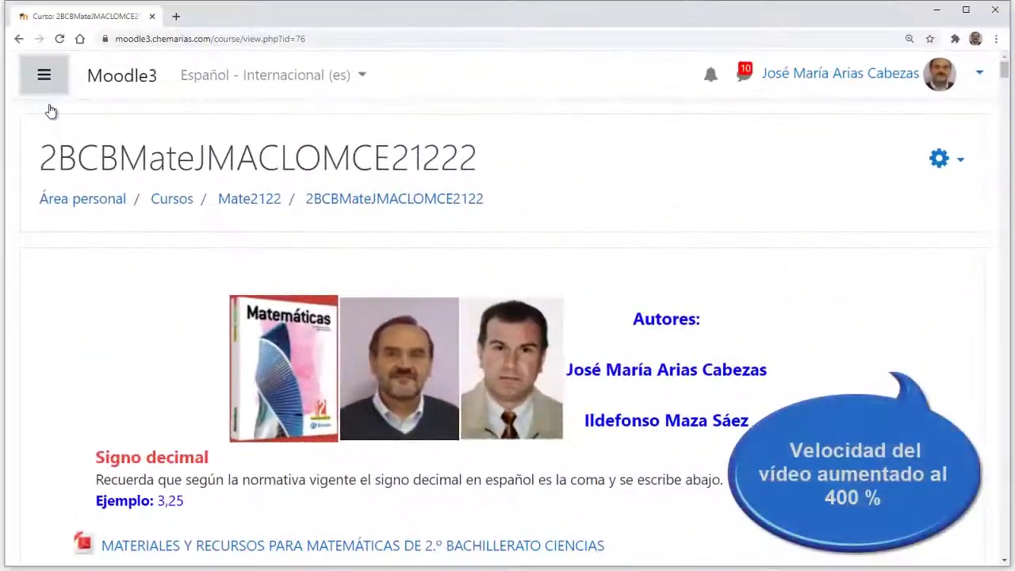
Step: Open the 10.3 Discusión de sistemas con parámetros quiz under Tema 10
click(44, 75)
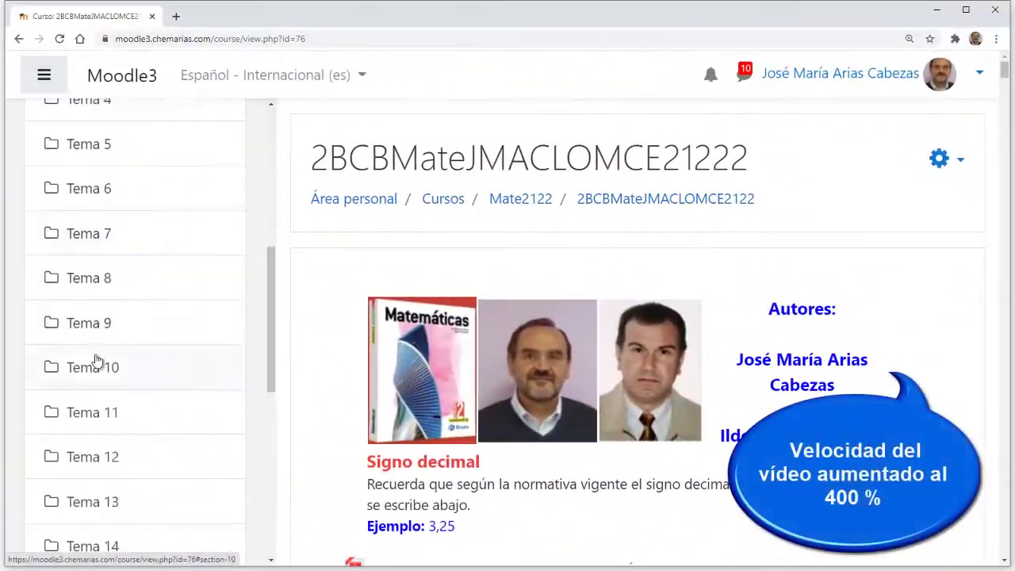
click(80, 362)
click(272, 345)
Step: Answer questions 1–4: 'raíces' in part b), the R(C) rank, the rank comparison and the system classification
click(413, 421)
text(raíces)
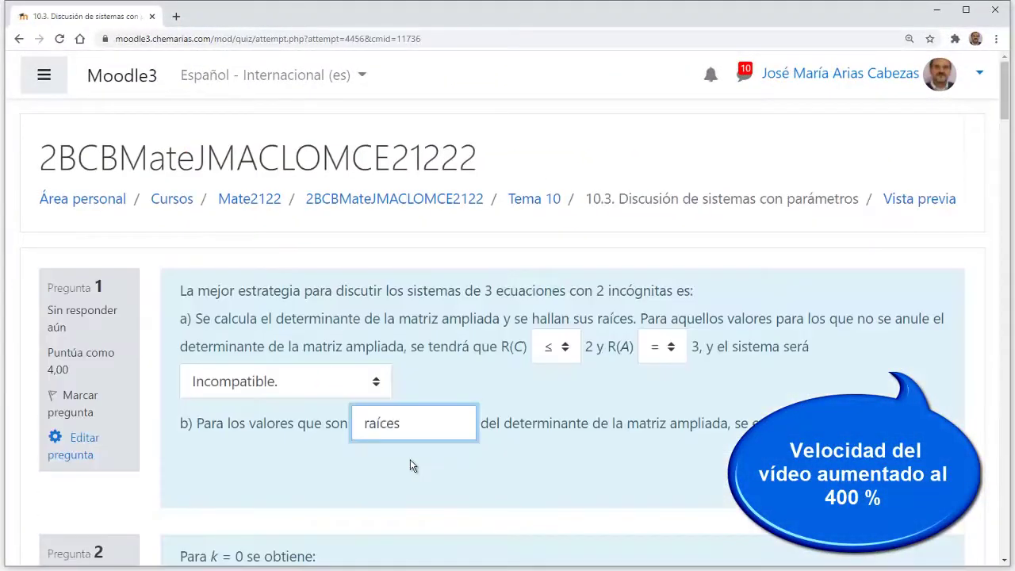
scroll(410, 459, down, 5)
click(254, 362)
scroll(298, 387, down, 5)
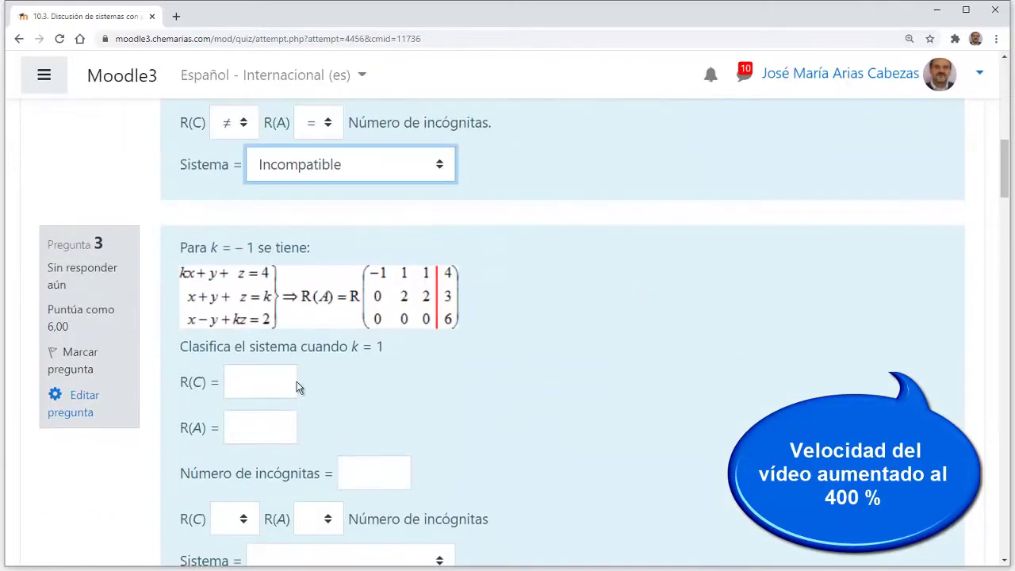
scroll(499, 401, down, 5)
click(245, 464)
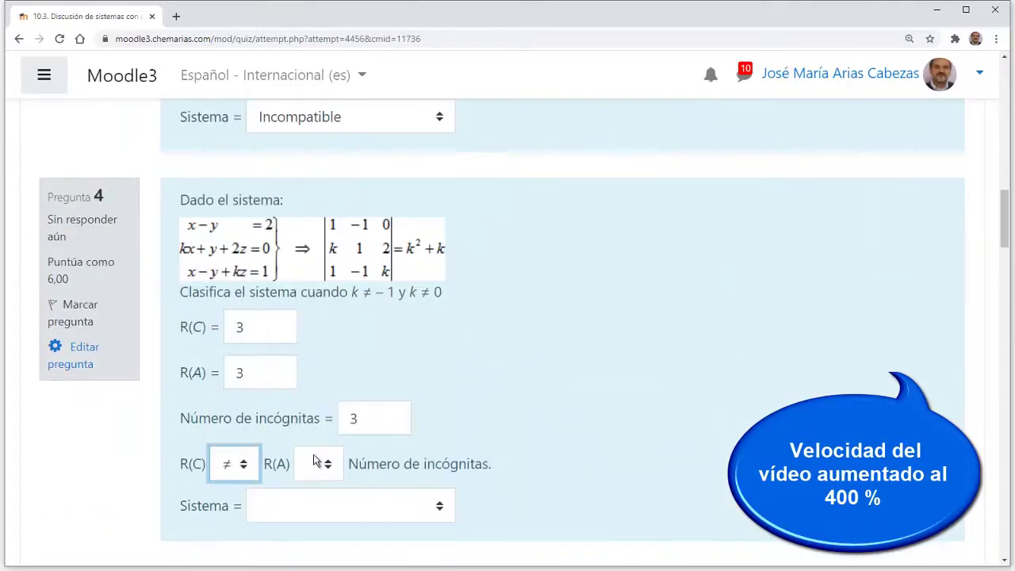
scroll(369, 397, down, 5)
click(370, 389)
Step: Fill question 5's Datos, Pregunta, Planteamiento and Solución, and set the R(A)-versus-unknowns relation
click(444, 182)
click(360, 422)
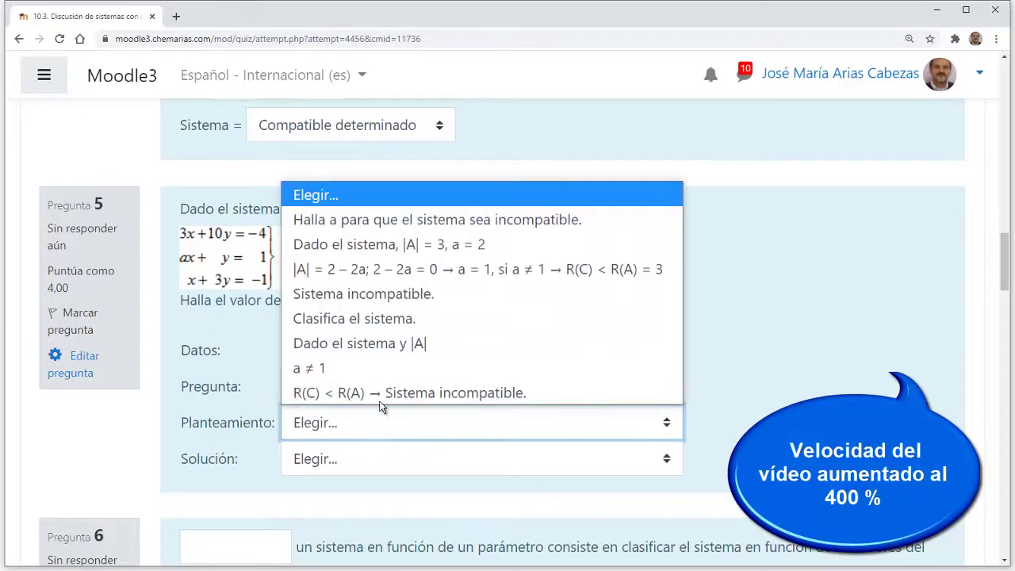
click(424, 268)
click(386, 459)
click(386, 435)
scroll(386, 366, down, 4)
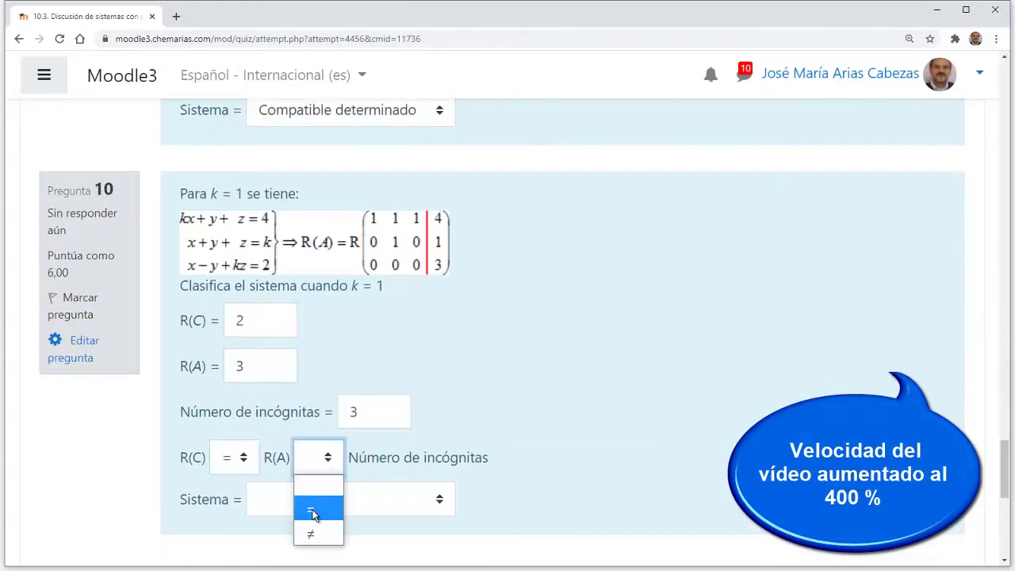
click(226, 534)
scroll(770, 351, down, 5)
Step: Finish the attempt, submit all answers for grading and close the graded review
click(896, 344)
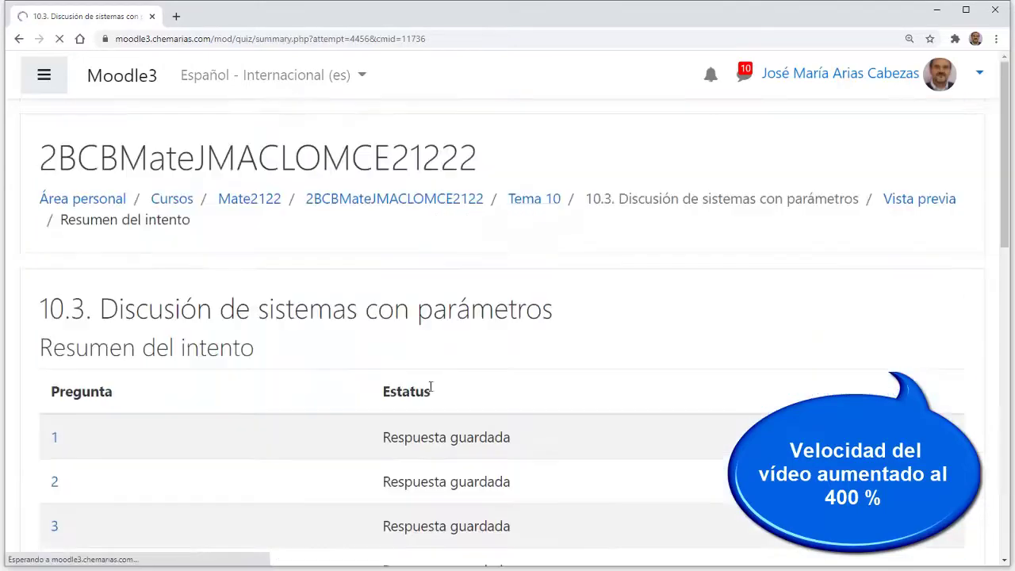
scroll(465, 317, down, 10)
click(502, 284)
scroll(510, 384, down, 15)
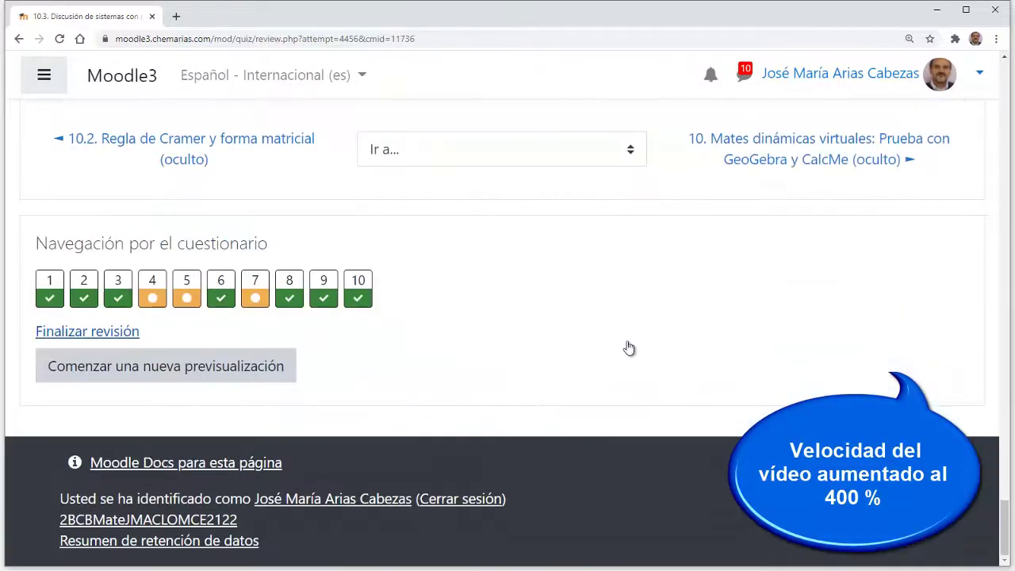
scroll(627, 346, up, 3)
click(904, 276)
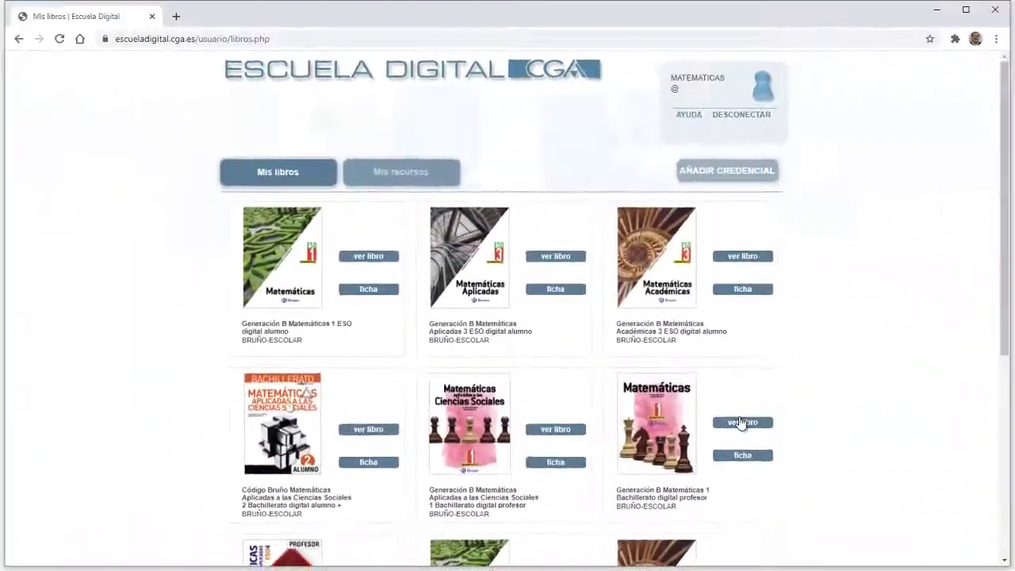
Step: Open sol_u5.pdf from Matemáticas 1 Bachillerato's La derivada teacher resources and save it to Downloads
click(736, 421)
click(312, 327)
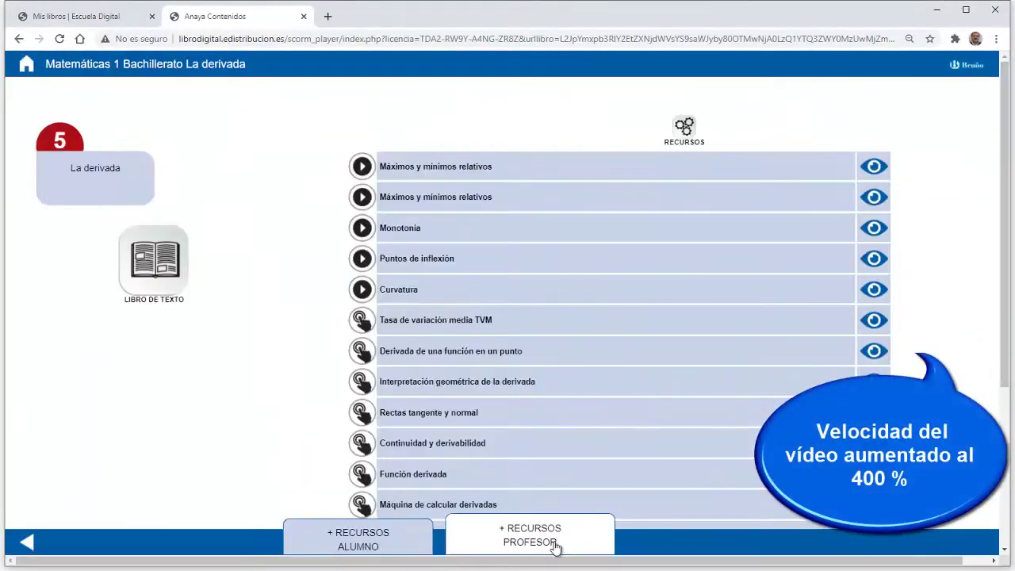
click(559, 545)
click(884, 200)
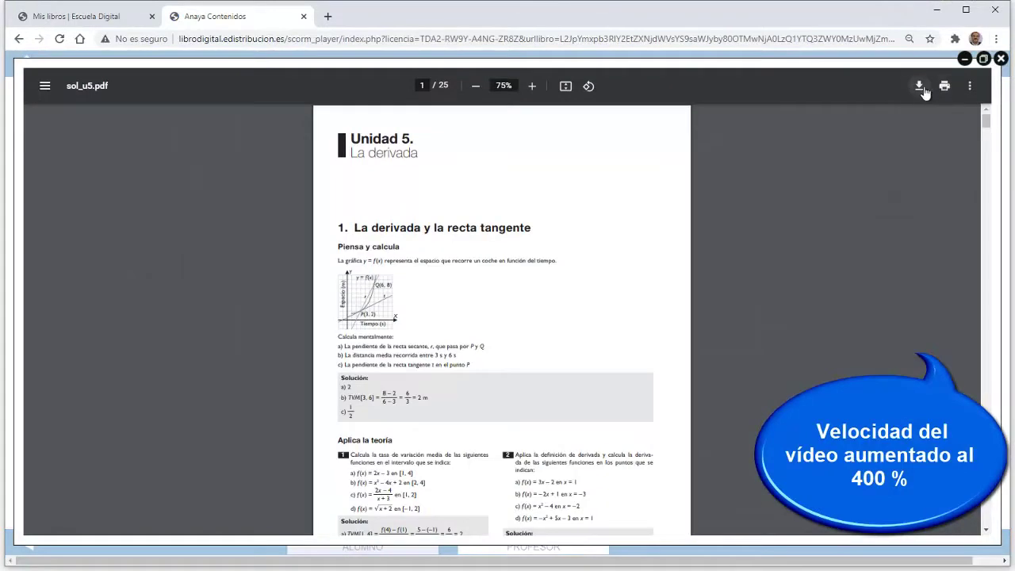
click(919, 86)
click(507, 320)
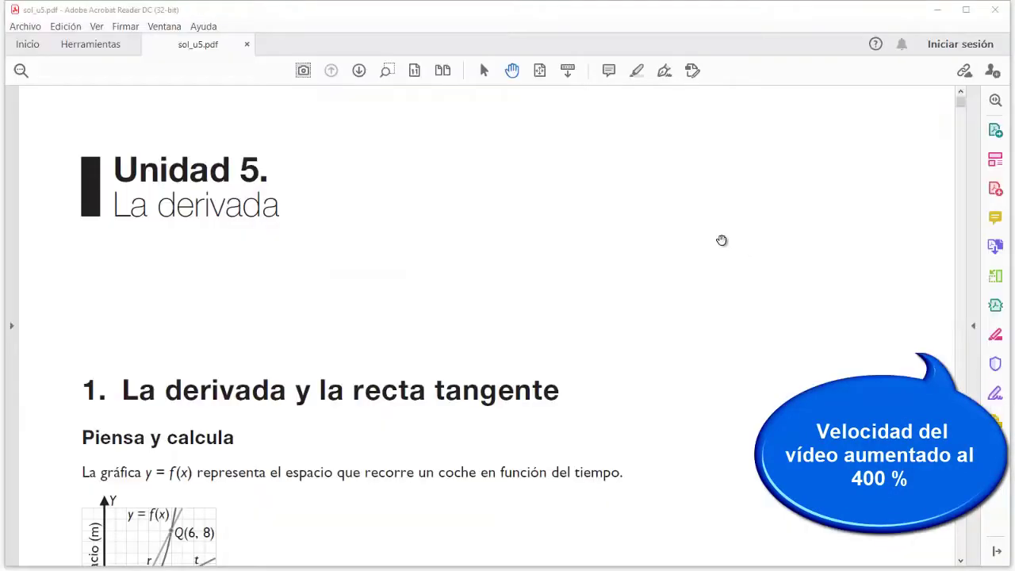
Step: Zoom in on page 1's Aplica la teoría solutions, then fit the page again
click(539, 71)
drag(325, 386, 492, 547)
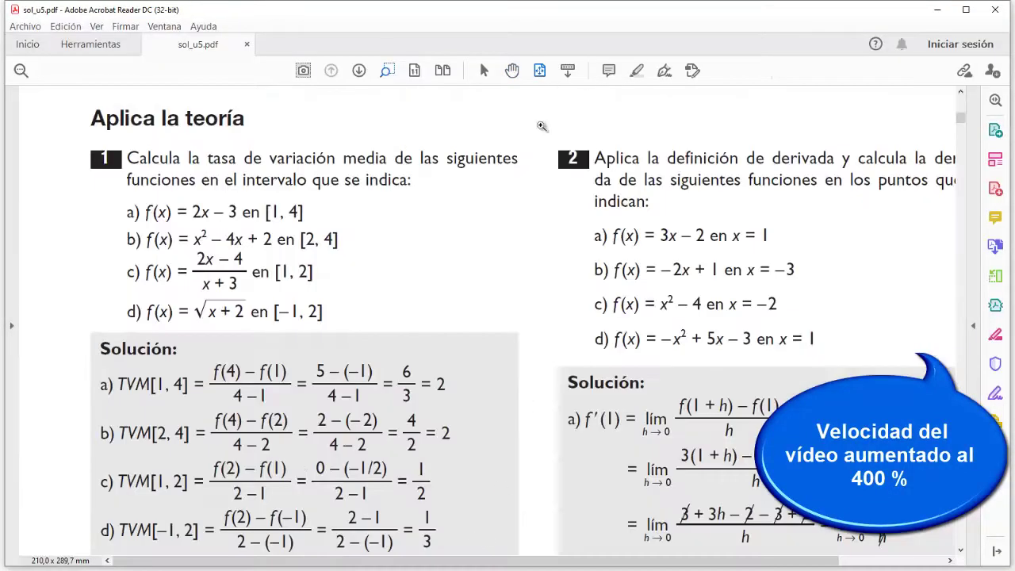
click(539, 71)
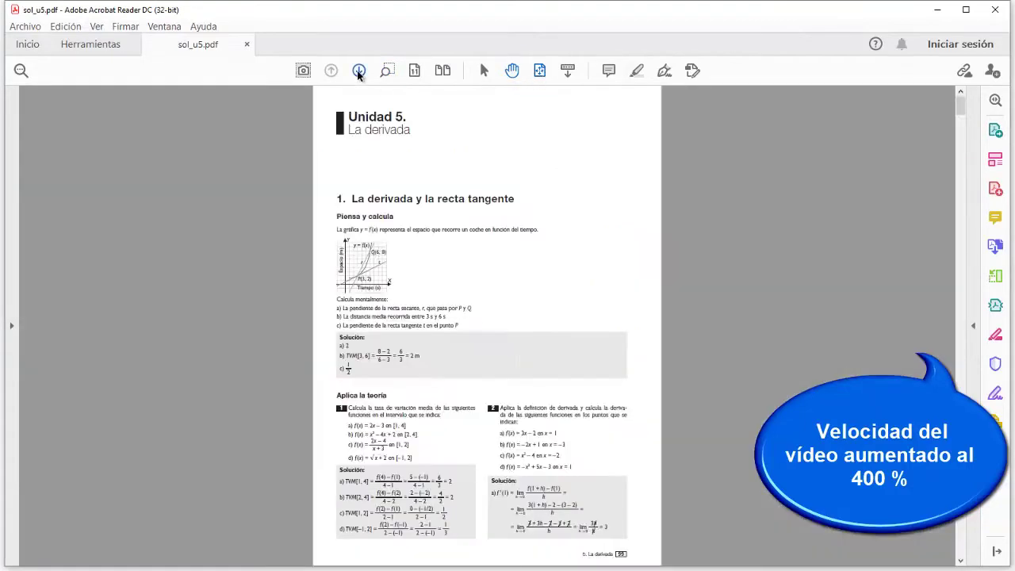
Step: On page 2, zoom in on exercise 3's solution, then show the whole page
click(359, 70)
drag(337, 330, 500, 456)
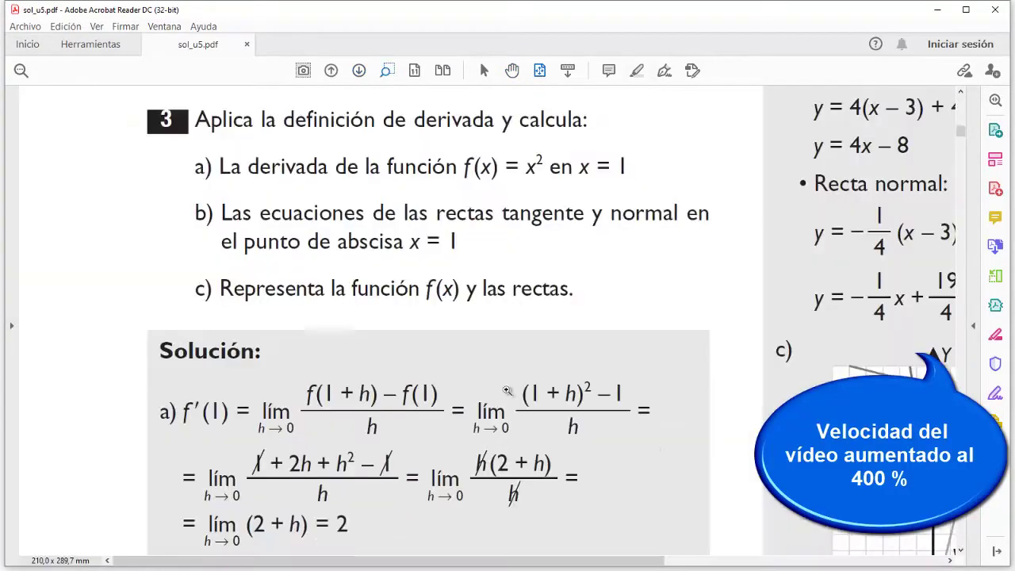
click(540, 72)
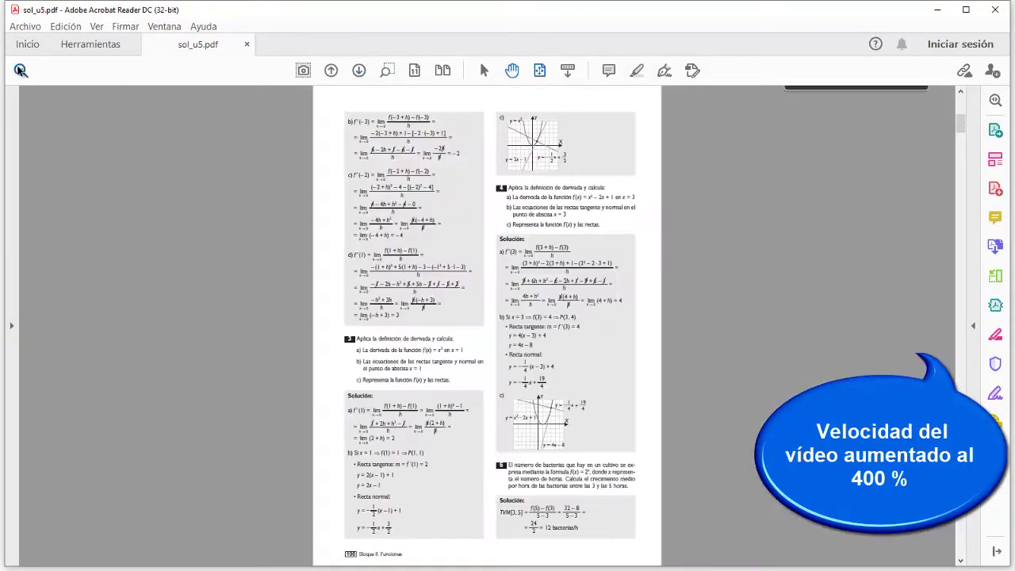
Step: Search the PDF for 43 to jump to exercise 43
text(43)
key(Return)
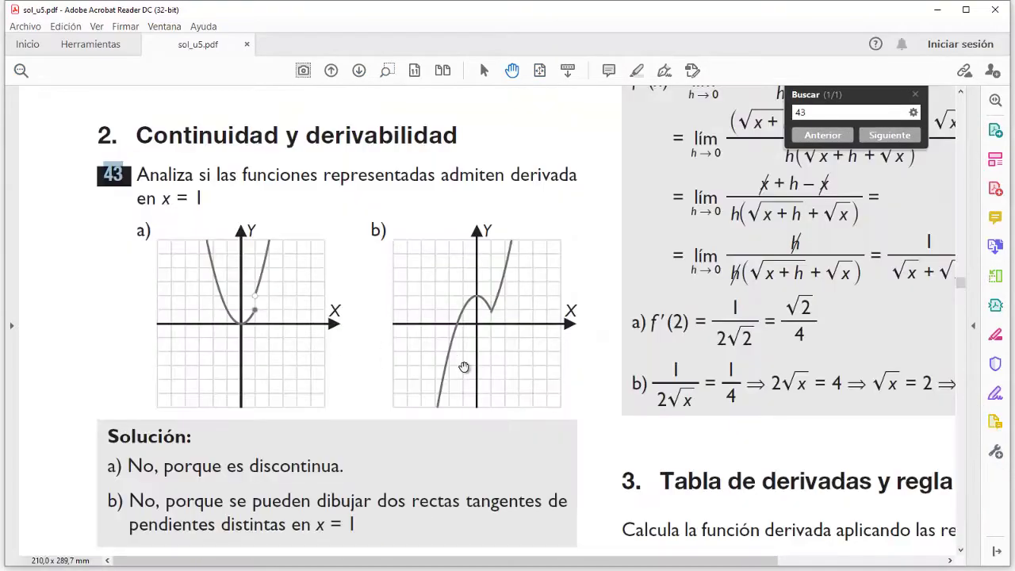